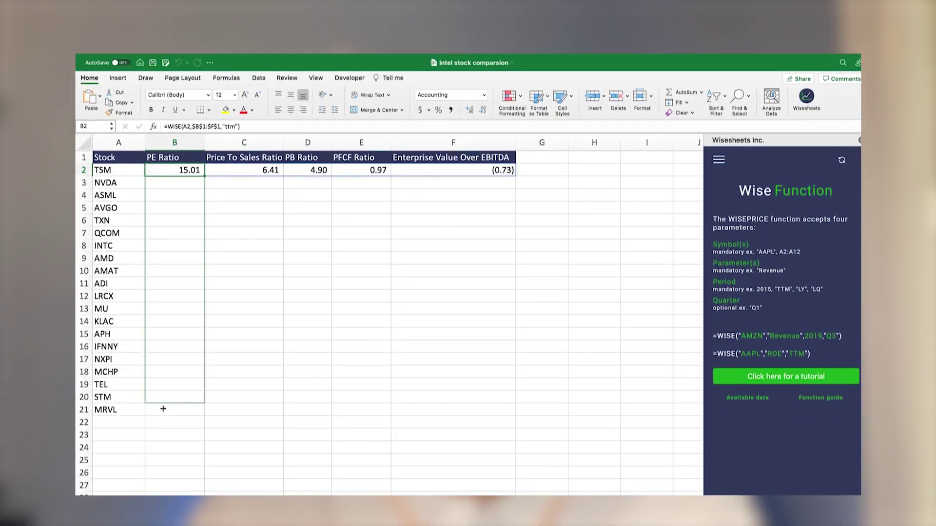
# Step: Fill the WISE formula from B2 down to B21, then select the long-decimal values in C9:F21
pyautogui.moveTo(163, 408); pyautogui.dragTo(162, 410)
pyautogui.moveTo(244, 259); pyautogui.dragTo(490, 409)
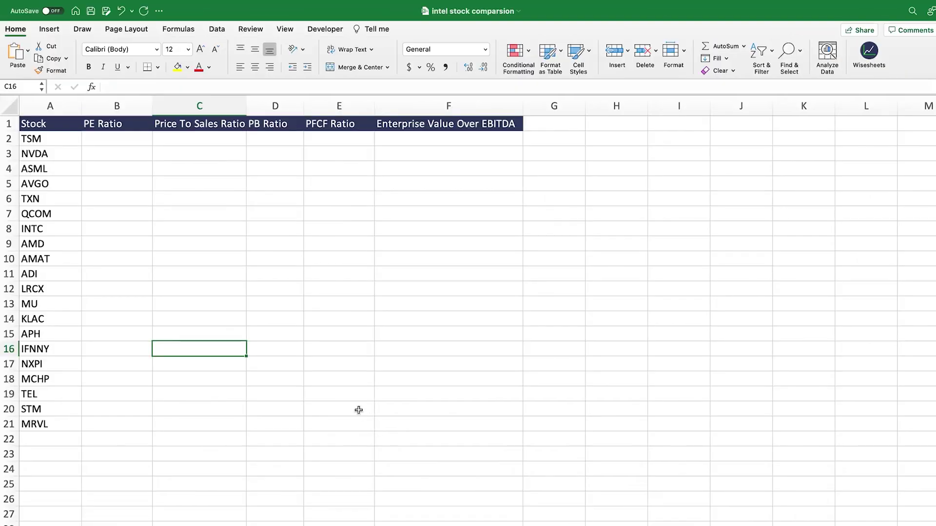
pyautogui.click(118, 139)
pyautogui.moveTo(118, 139); pyautogui.dragTo(431, 426)
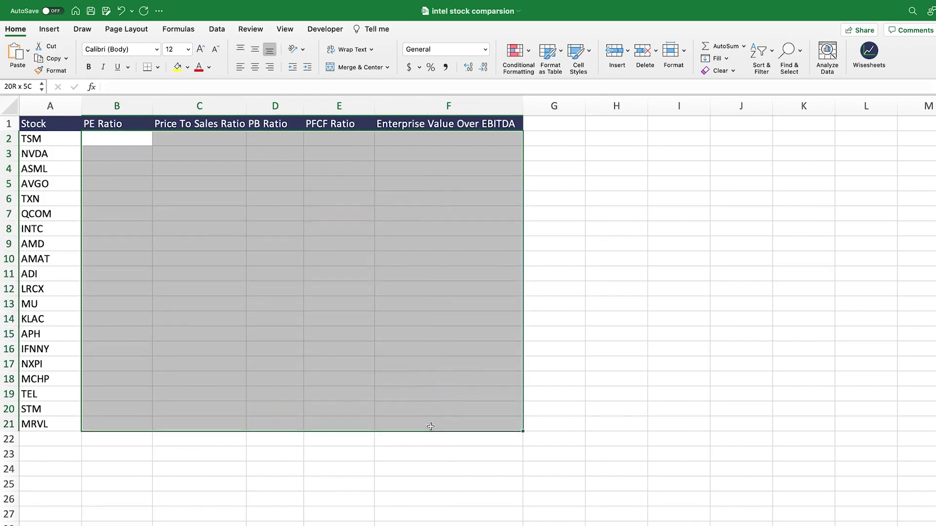
pyautogui.click(357, 469)
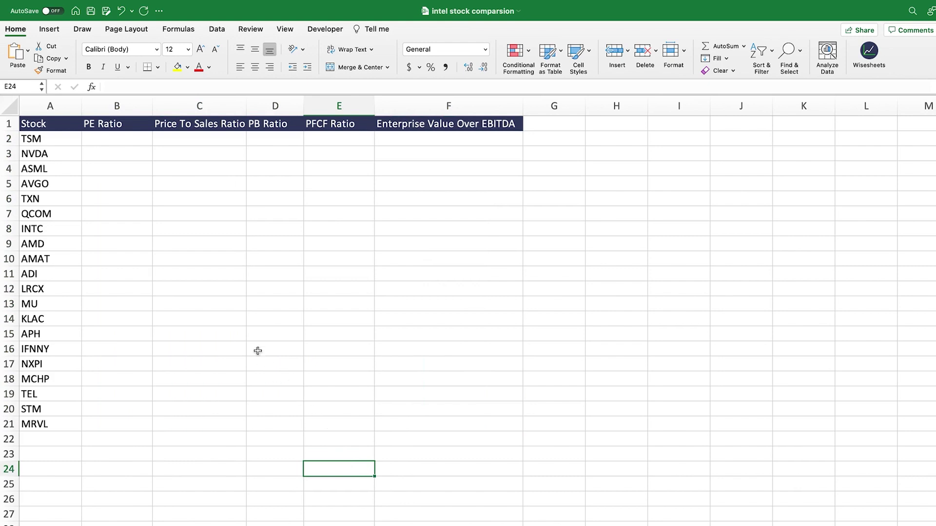
pyautogui.moveTo(65, 139); pyautogui.dragTo(45, 424)
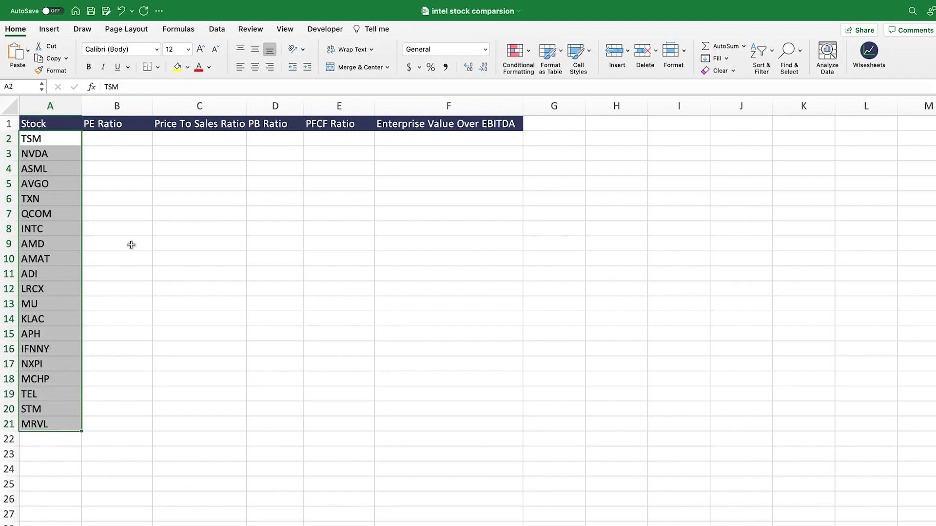
pyautogui.click(121, 140)
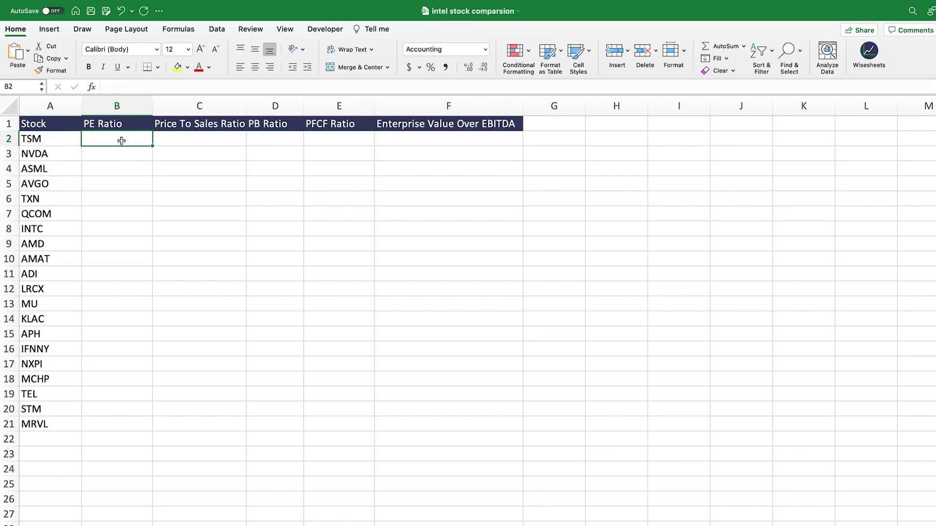
pyautogui.moveTo(120, 140); pyautogui.dragTo(414, 425)
pyautogui.click(115, 126)
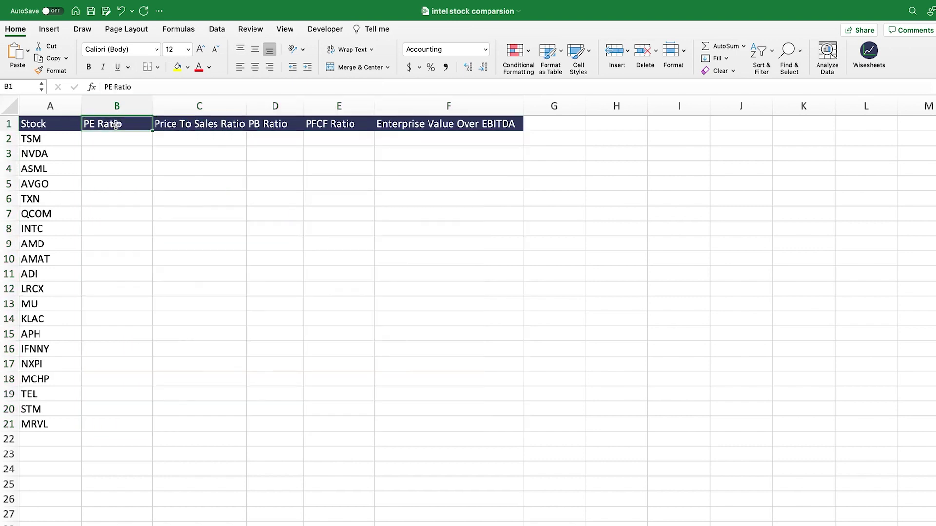
pyautogui.click(209, 126)
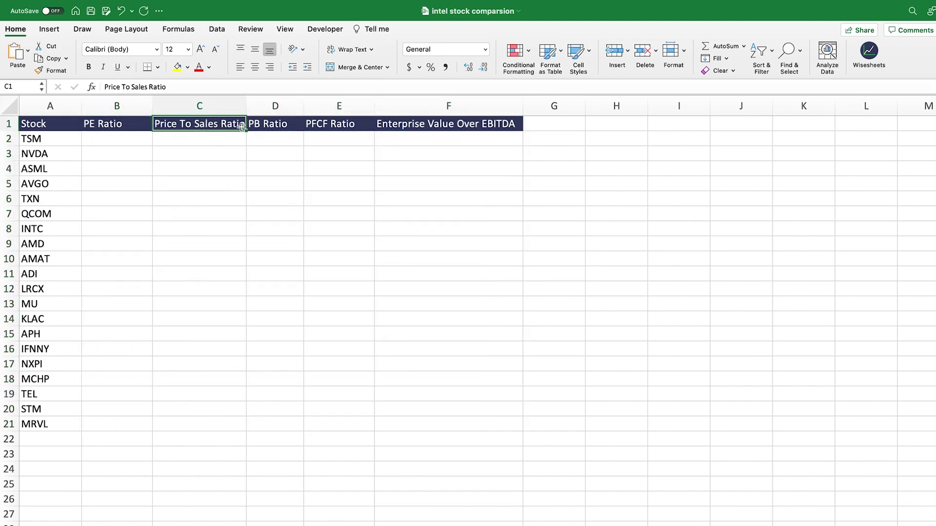
pyautogui.click(274, 126)
pyautogui.click(342, 128)
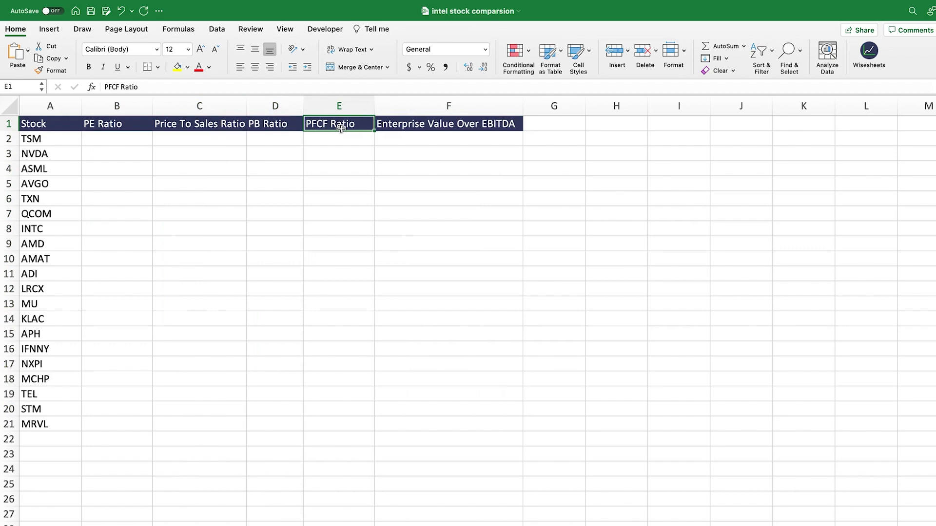
pyautogui.click(415, 127)
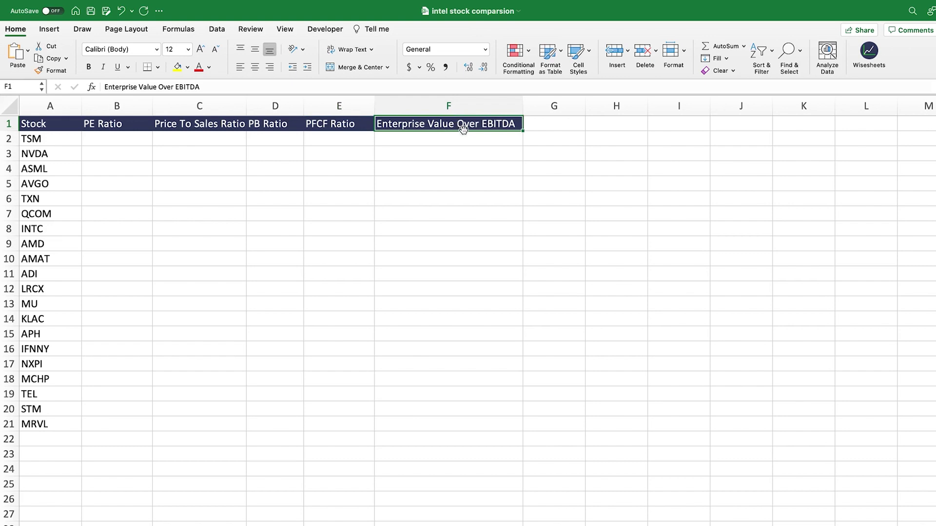
pyautogui.moveTo(122, 139); pyautogui.dragTo(262, 163)
pyautogui.moveTo(37, 139); pyautogui.dragTo(46, 423)
# Step: Select B2 and open the Wise Function guide in the Wisesheets pane
pyautogui.click(129, 139)
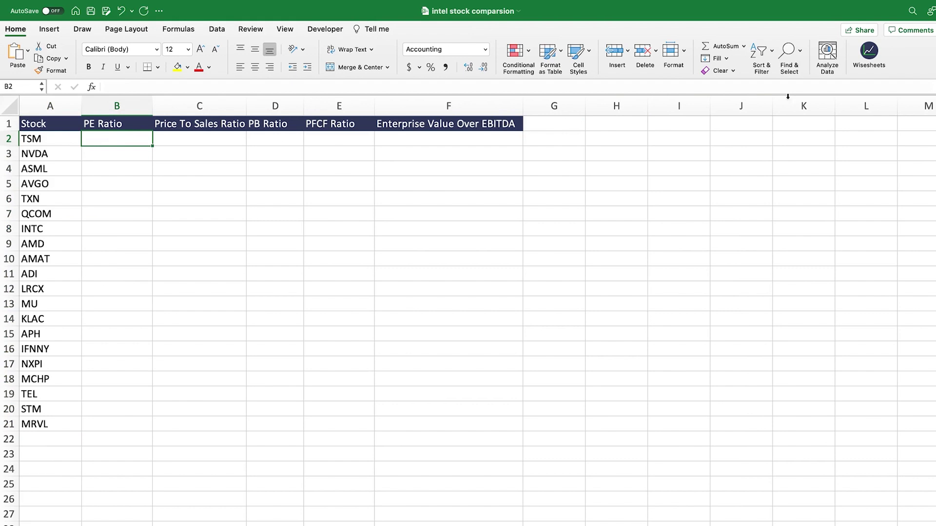
pyautogui.click(867, 61)
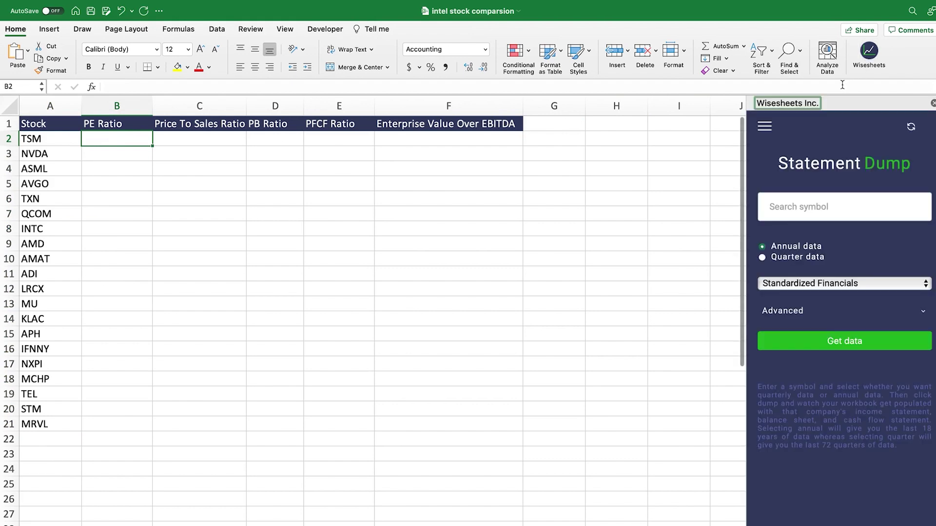
pyautogui.click(765, 126)
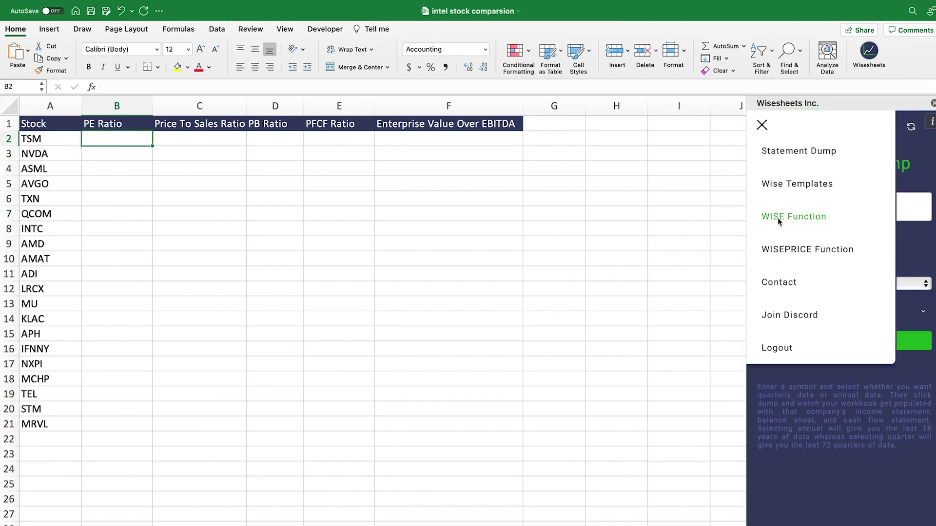
pyautogui.click(778, 216)
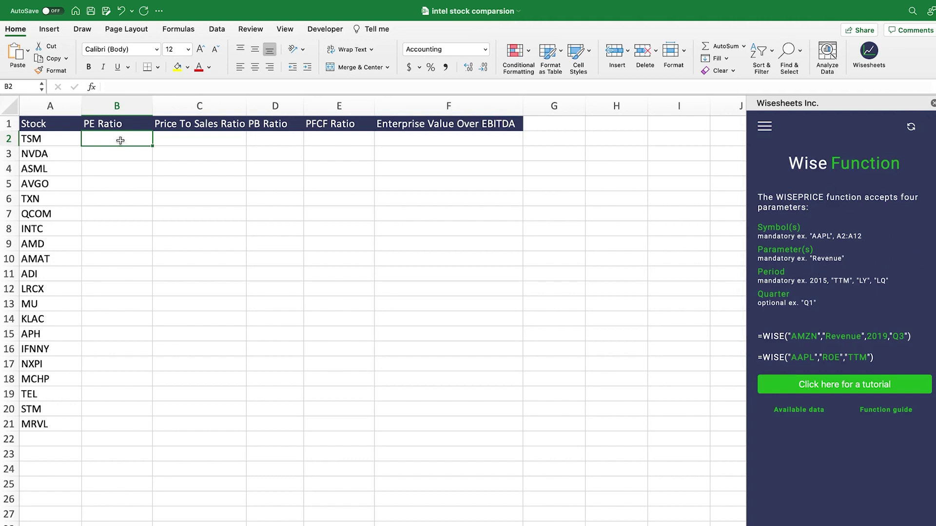
# Step: Enter =WISE(A2,$B$1:$F$1,"ttm") in B2 to fetch TSM's five ratios
pyautogui.write('=')
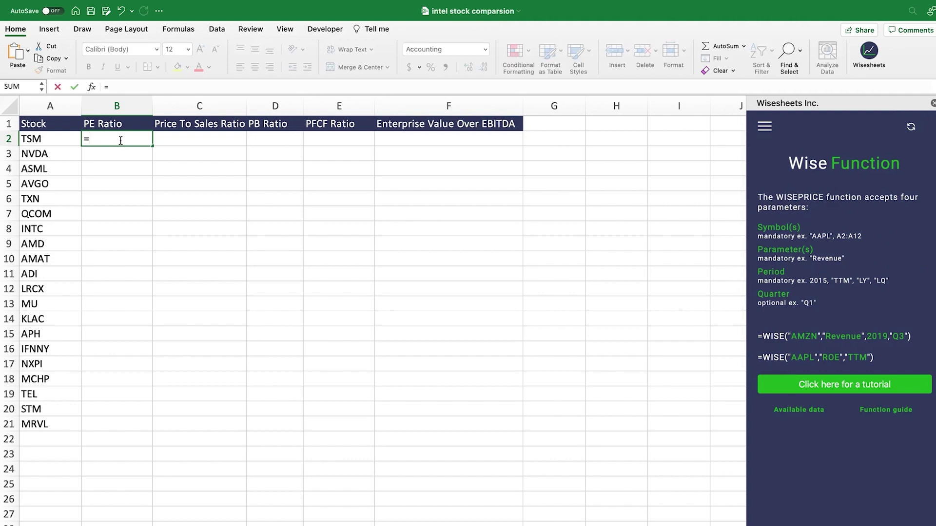
pyautogui.write('wise')
pyautogui.press('Tab')
pyautogui.click(54, 141)
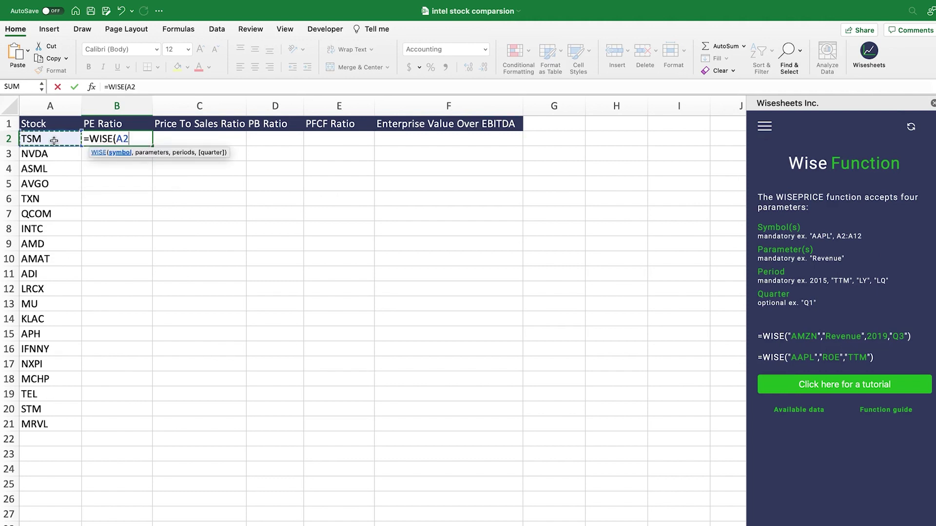
pyautogui.write(',')
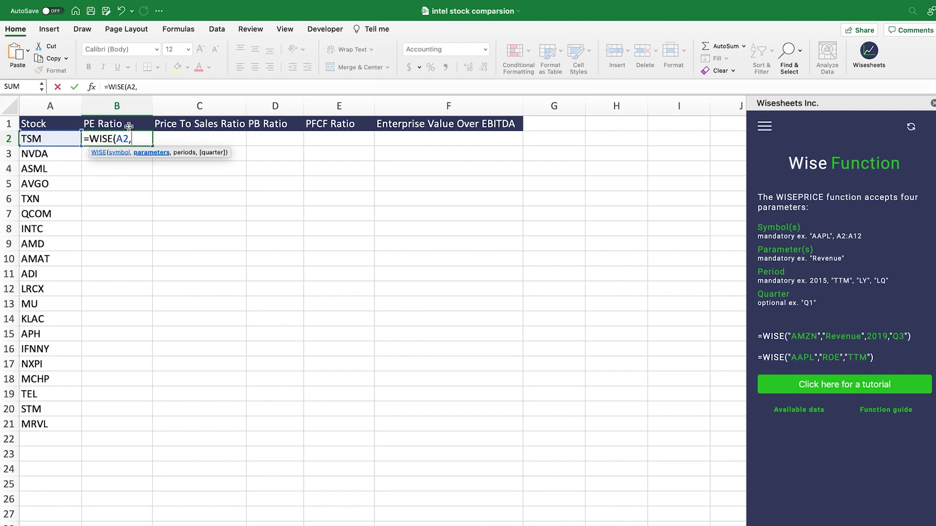
pyautogui.moveTo(130, 125); pyautogui.dragTo(417, 127)
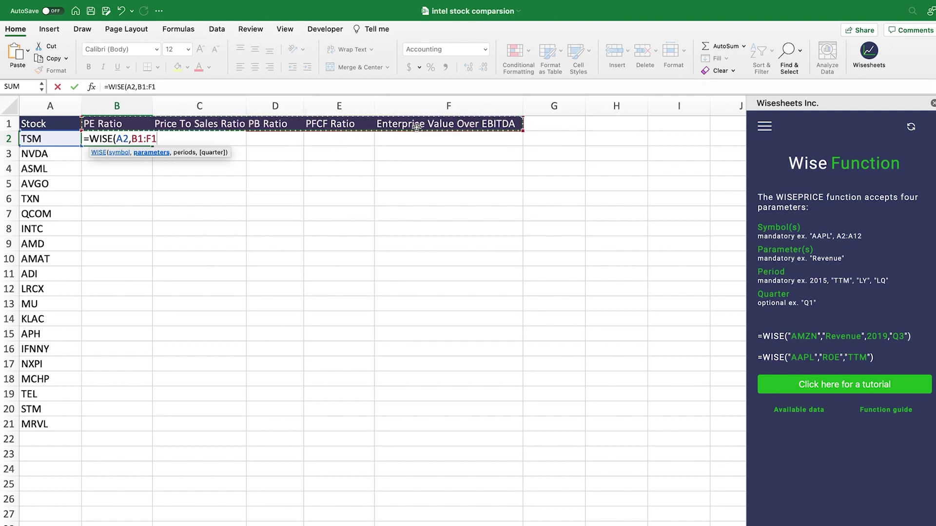
pyautogui.press('super+t')
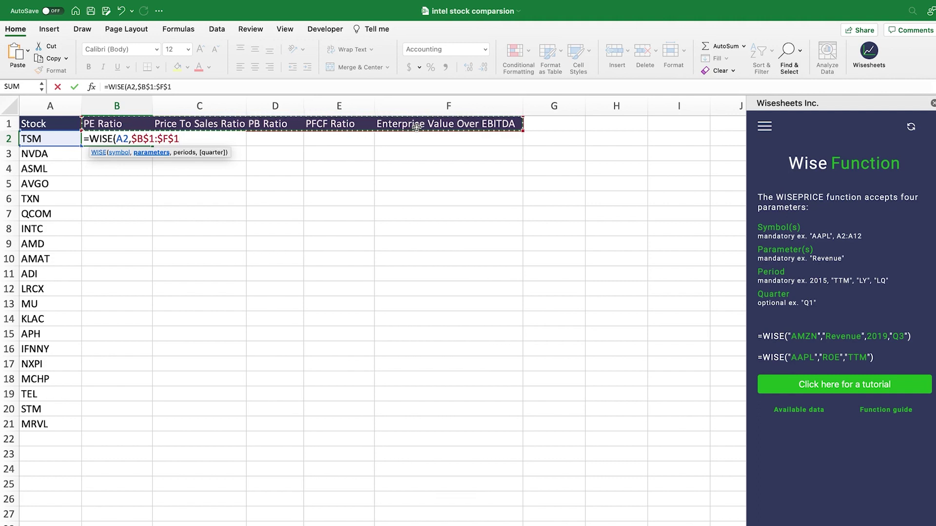
pyautogui.write(',"tt')
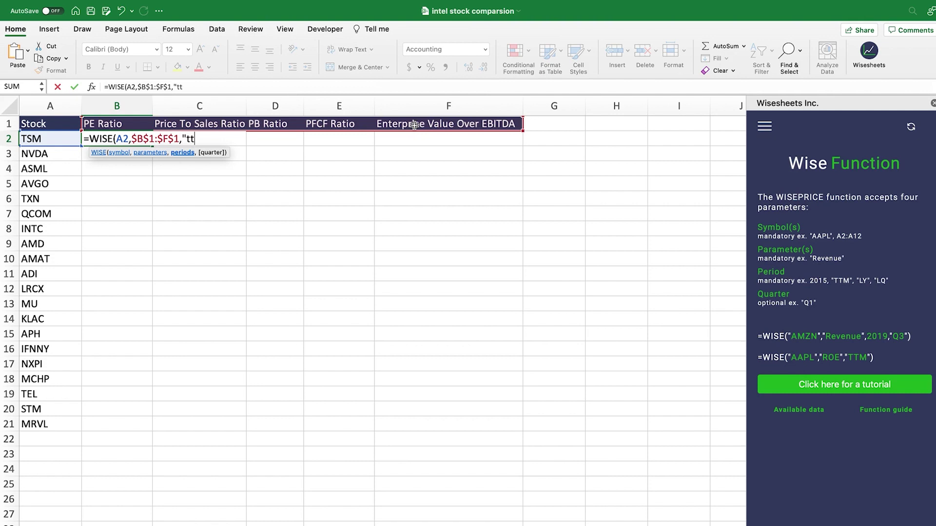
pyautogui.write('m")')
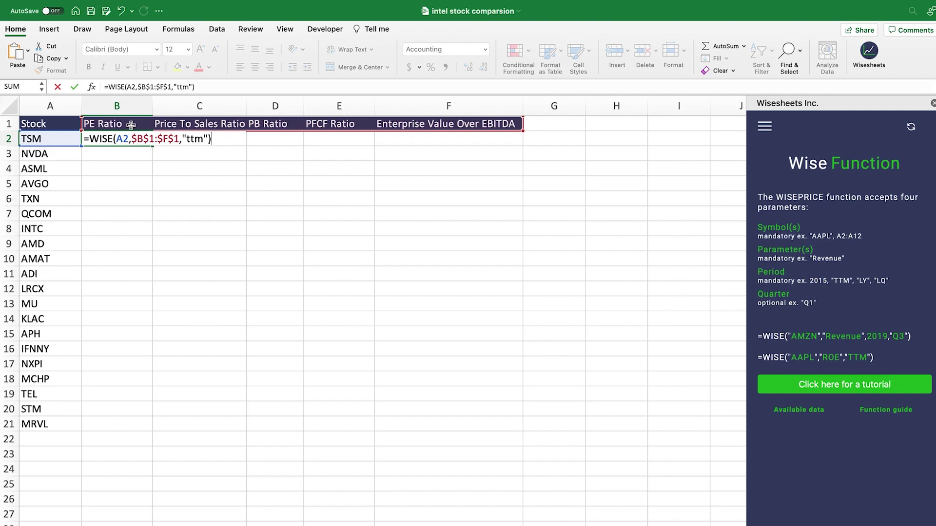
pyautogui.press('Return')
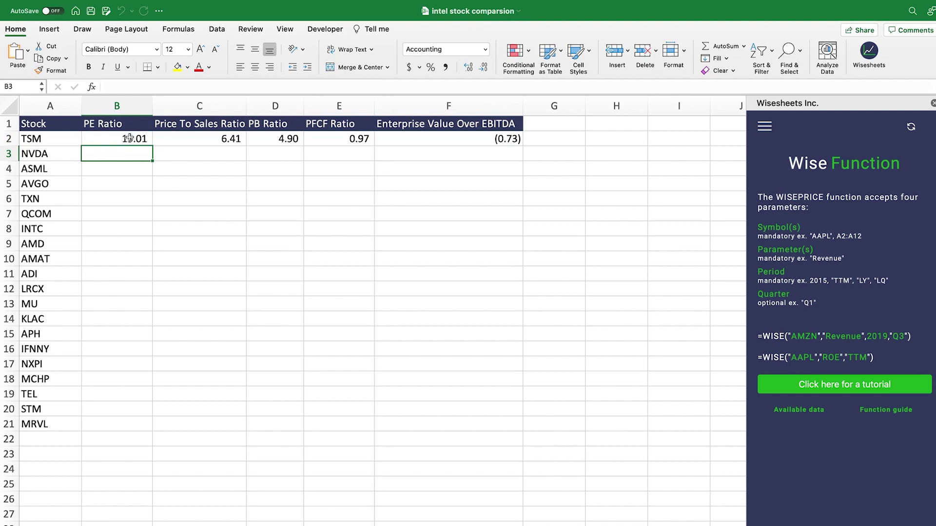
# Step: Copy the WISE formula in B2 down to B21 for all 20 stocks
pyautogui.moveTo(130, 138); pyautogui.dragTo(435, 146)
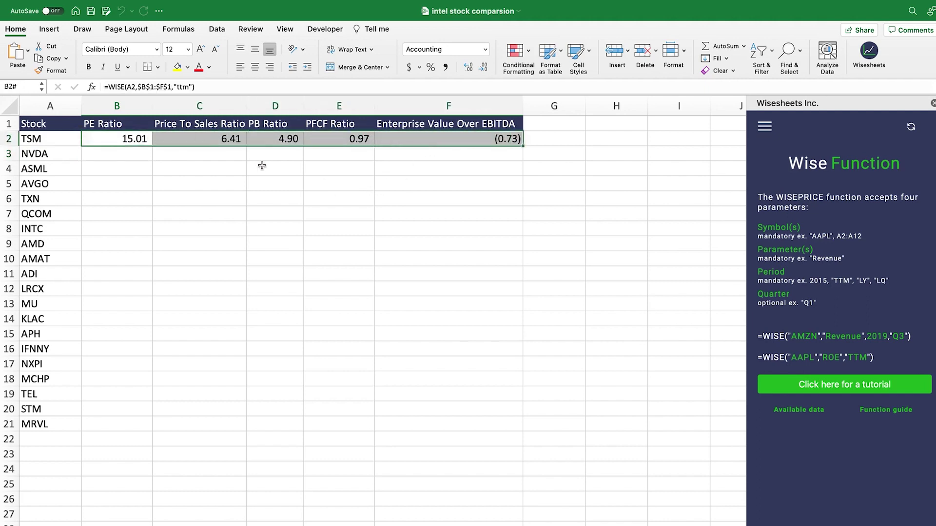
pyautogui.click(139, 139)
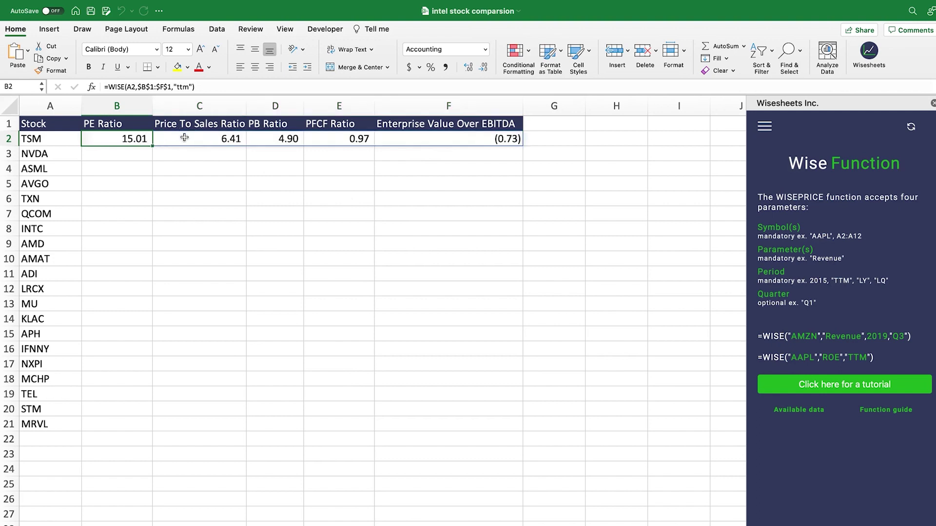
pyautogui.moveTo(151, 145); pyautogui.dragTo(100, 429)
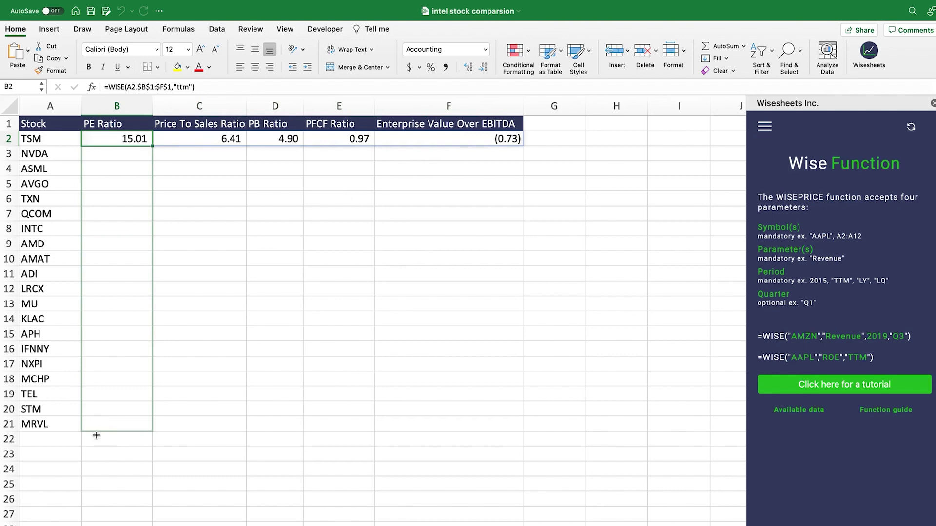
pyautogui.click(78, 468)
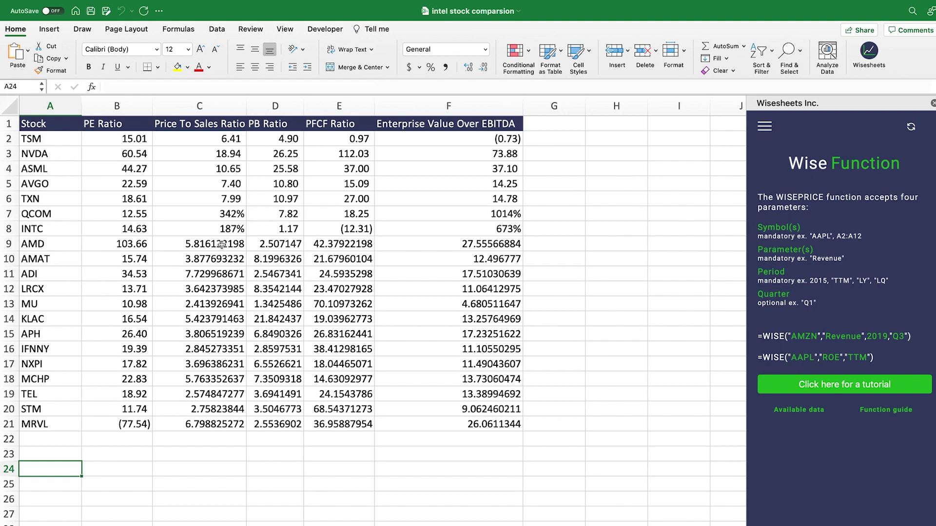
# Step: Apply Comma Style to C9:F21 for two decimals, then close the Wisesheets pane
pyautogui.moveTo(221, 245); pyautogui.dragTo(491, 422)
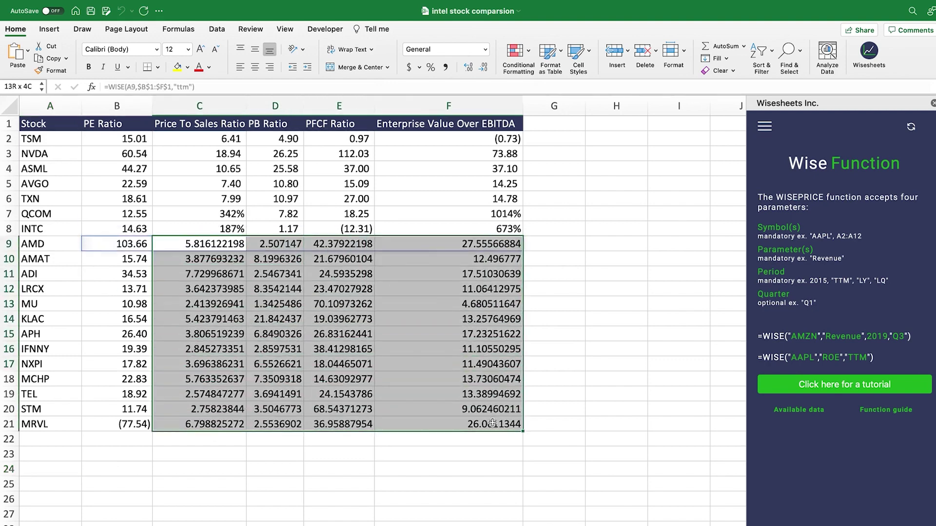
pyautogui.click(446, 67)
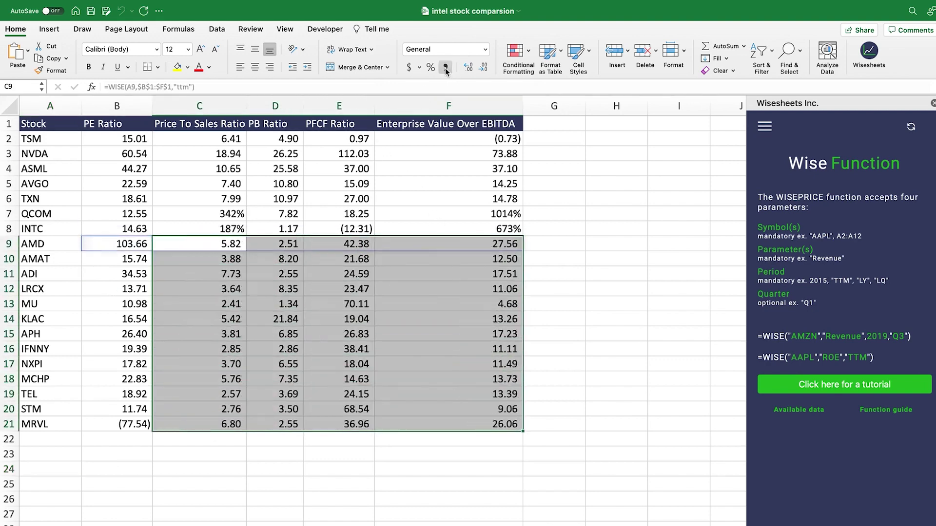
pyautogui.click(358, 211)
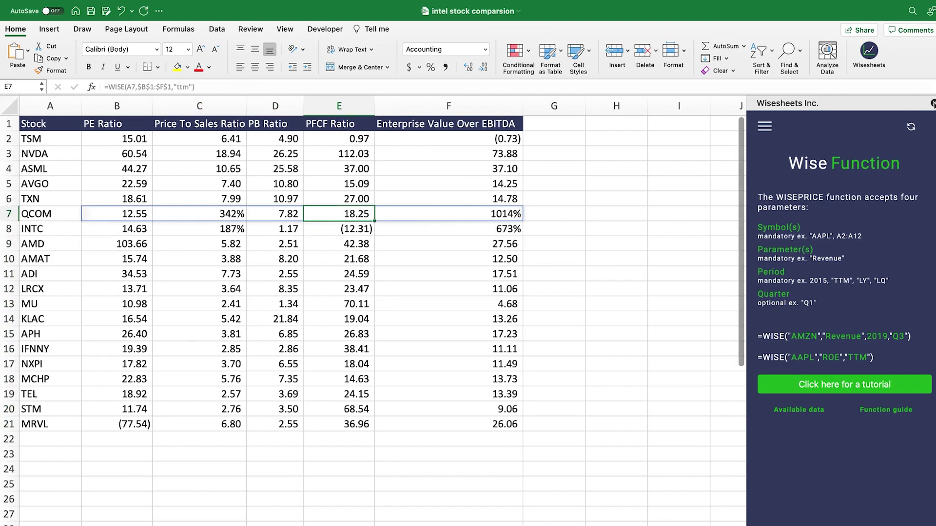
pyautogui.click(932, 104)
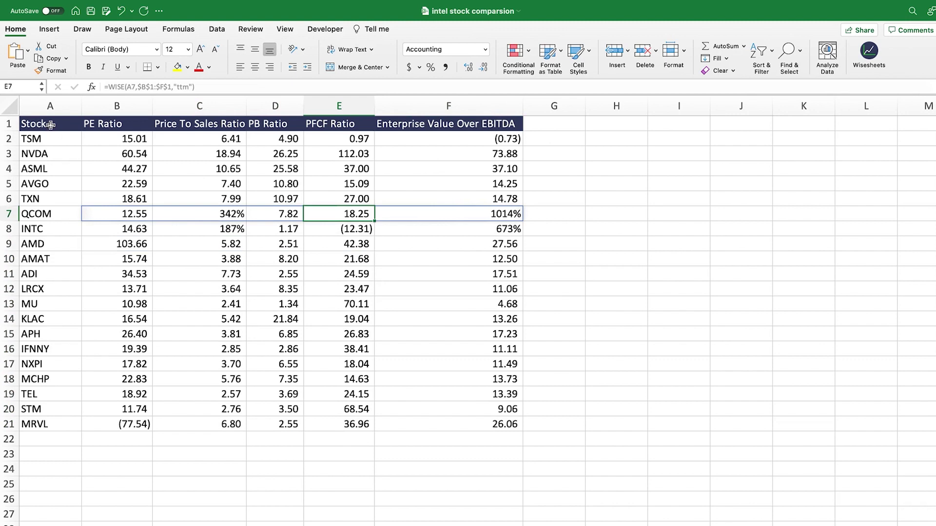
# Step: Select the ratio table A1:F21 and browse Recommended Charts down to Clustered Bar
pyautogui.moveTo(50, 124); pyautogui.dragTo(438, 421)
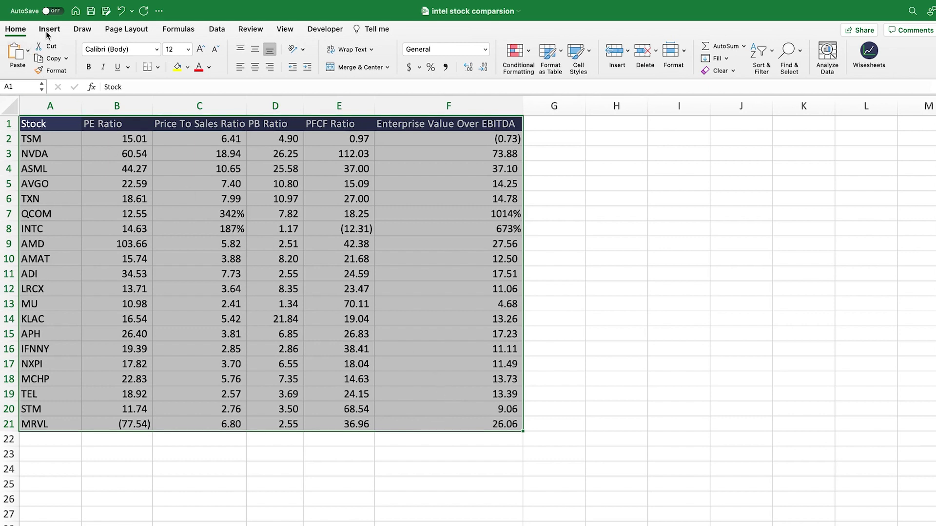
pyautogui.click(48, 33)
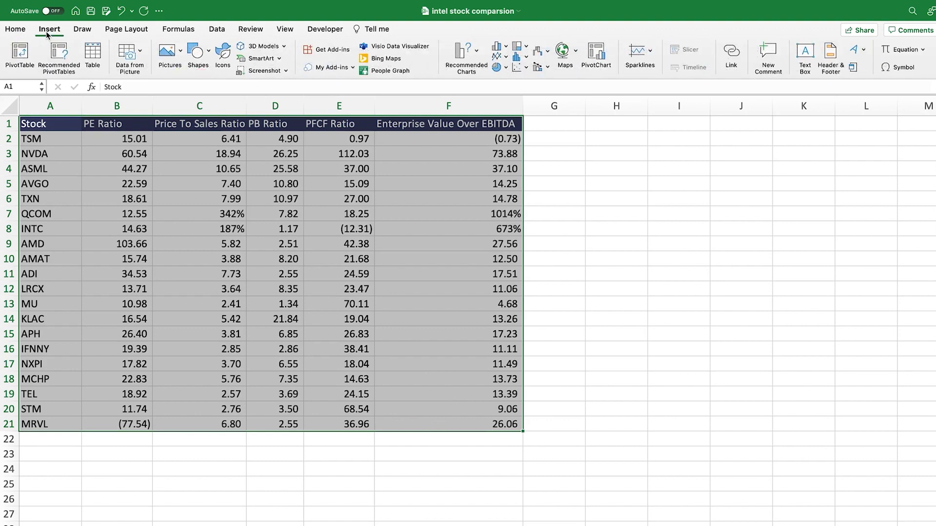
pyautogui.click(463, 69)
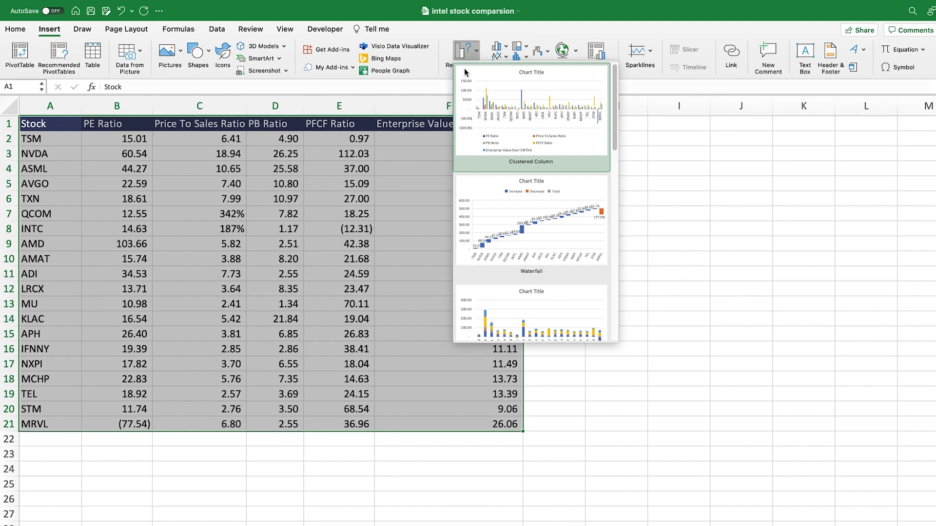
pyautogui.scroll(-3, 541, 171)
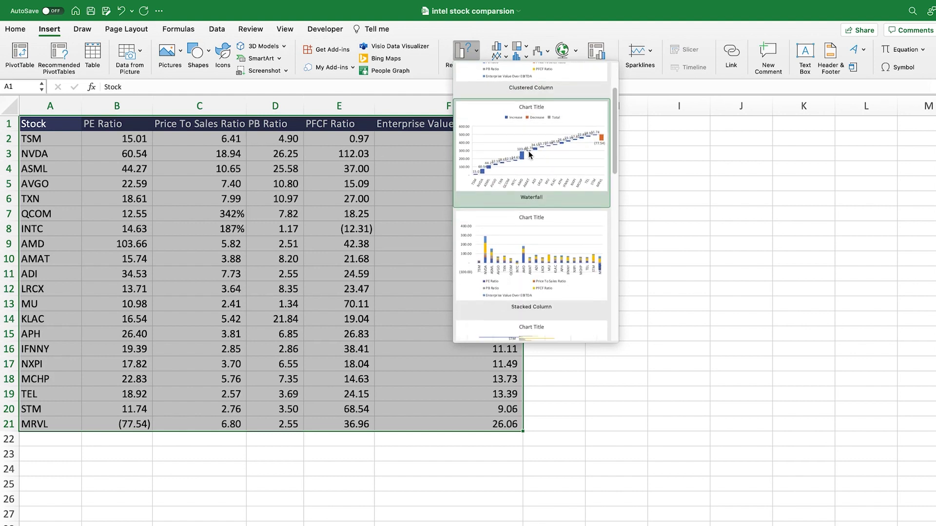
pyautogui.scroll(-8, 530, 155)
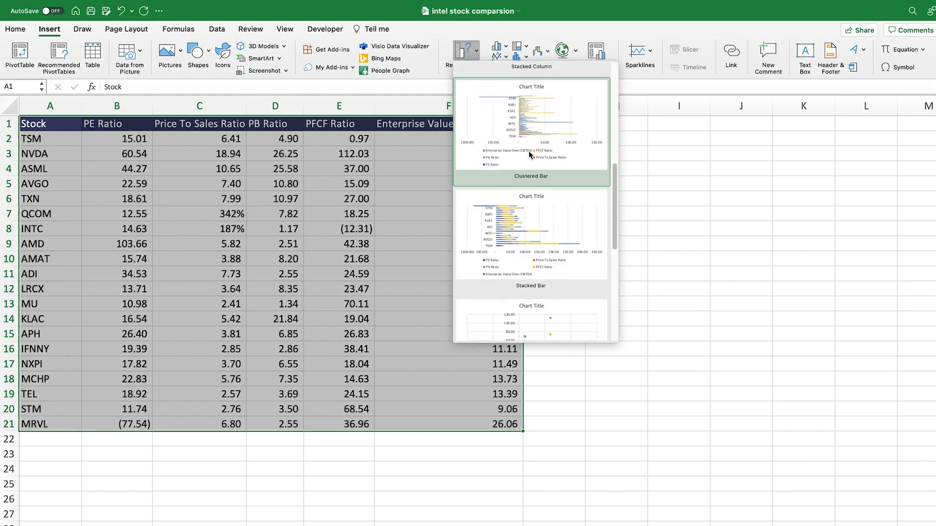
# Step: Insert a clustered bar chart, place it over columns B–F, and apply a dark style
pyautogui.click(566, 128)
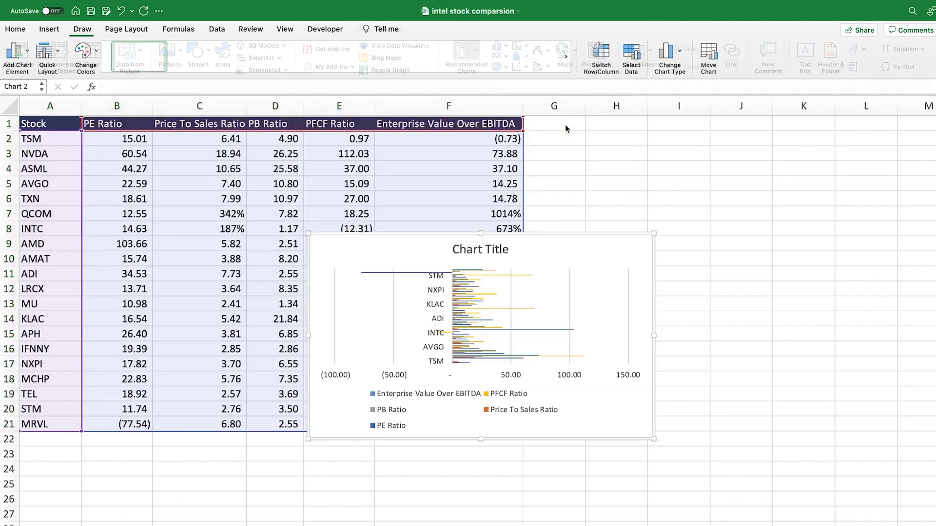
pyautogui.moveTo(550, 237); pyautogui.dragTo(460, 163)
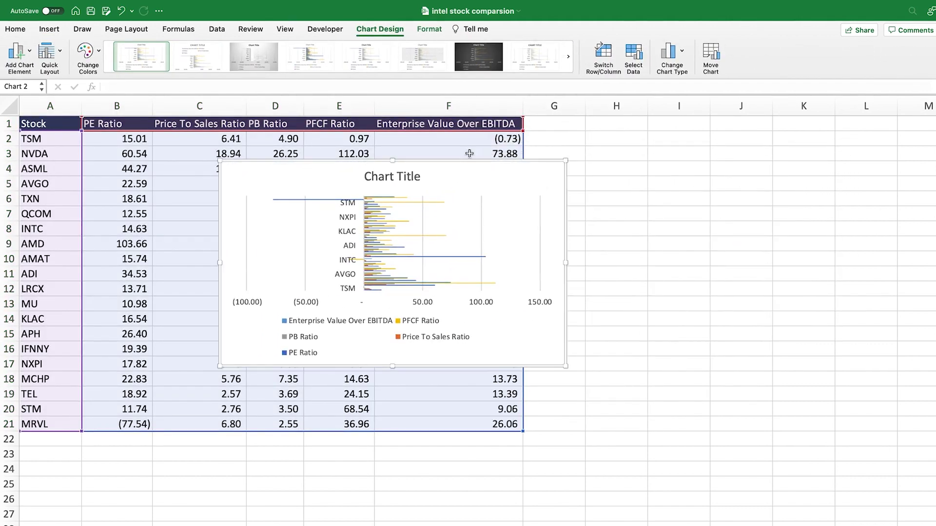
pyautogui.click(482, 67)
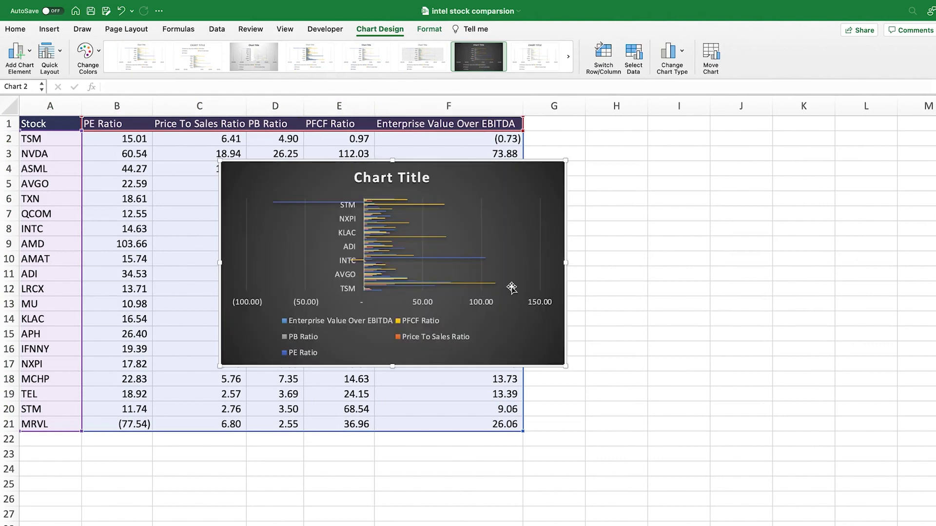
# Step: Enlarge and reposition the chart, then check the individual bar values
pyautogui.moveTo(565, 365); pyautogui.dragTo(680, 494)
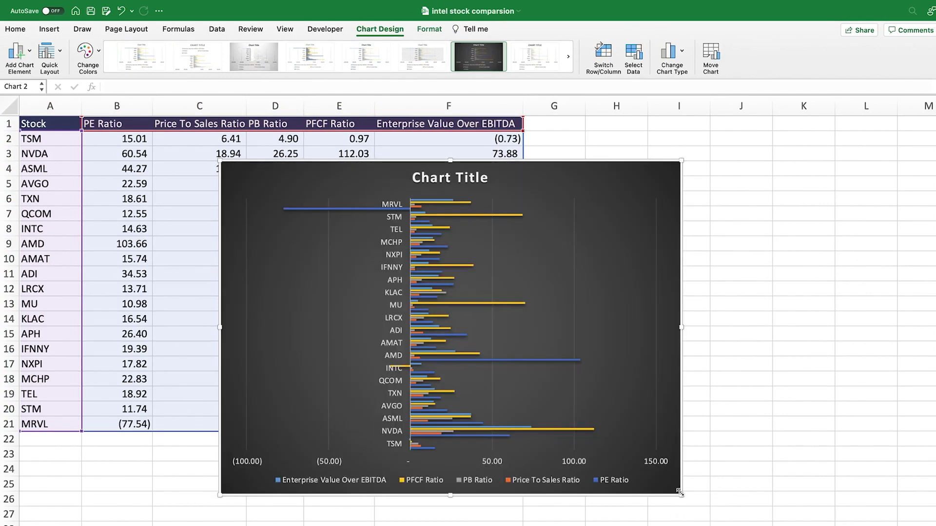
pyautogui.moveTo(680, 161); pyautogui.dragTo(760, 125)
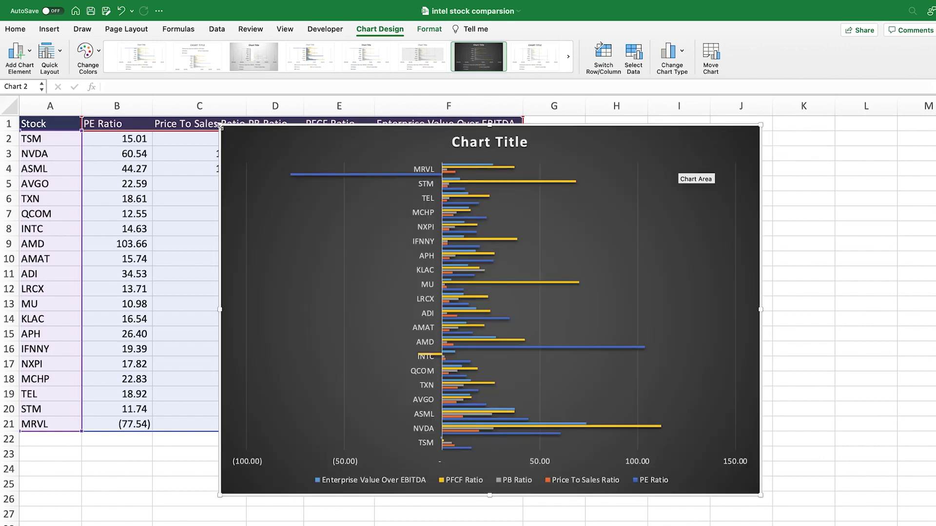
pyautogui.moveTo(226, 129); pyautogui.dragTo(185, 117)
pyautogui.moveTo(598, 130); pyautogui.dragTo(535, 140)
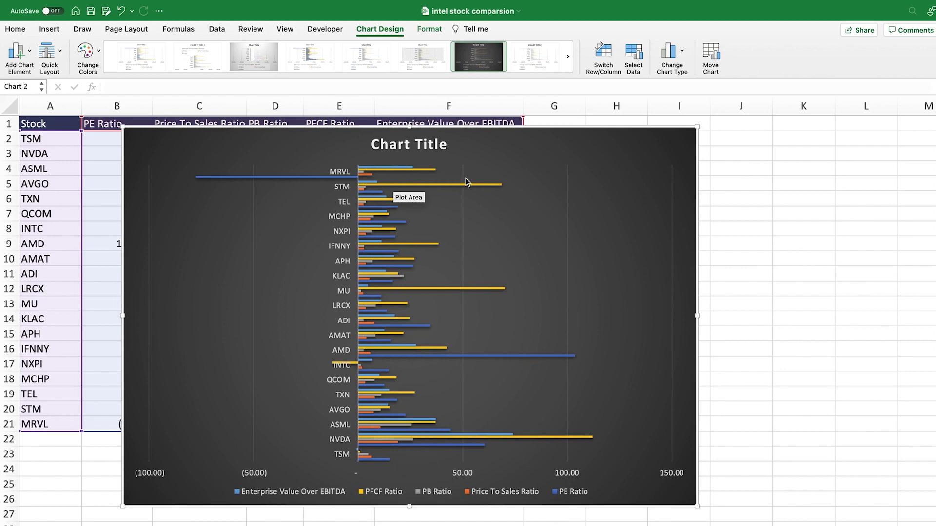
pyautogui.moveTo(490, 187)
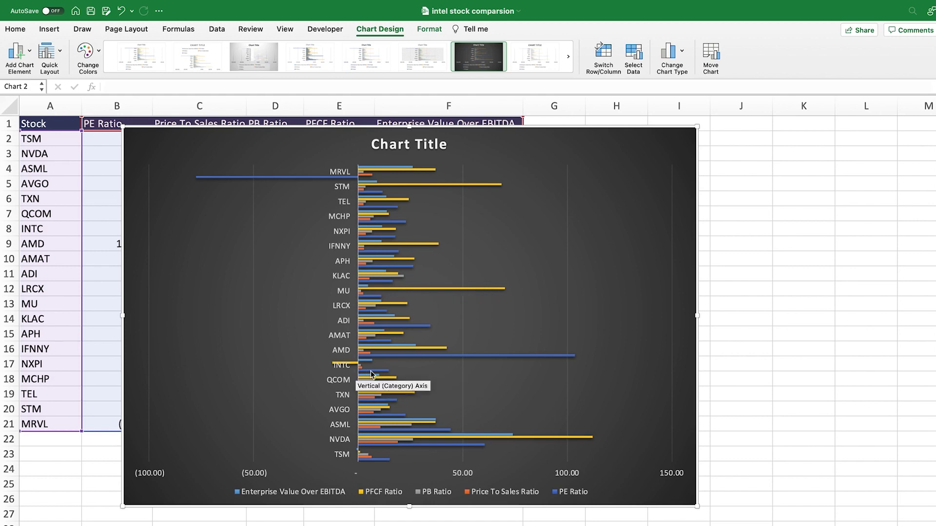
pyautogui.moveTo(378, 374)
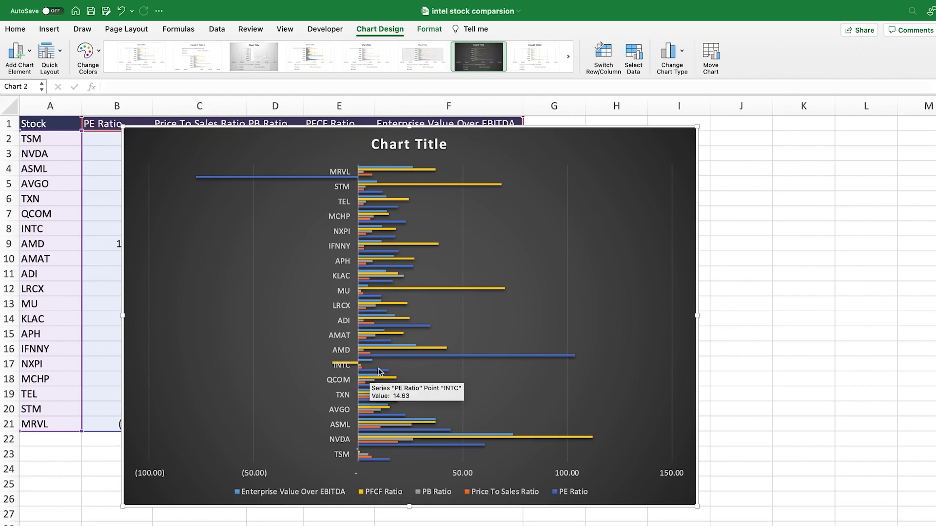
pyautogui.moveTo(380, 272)
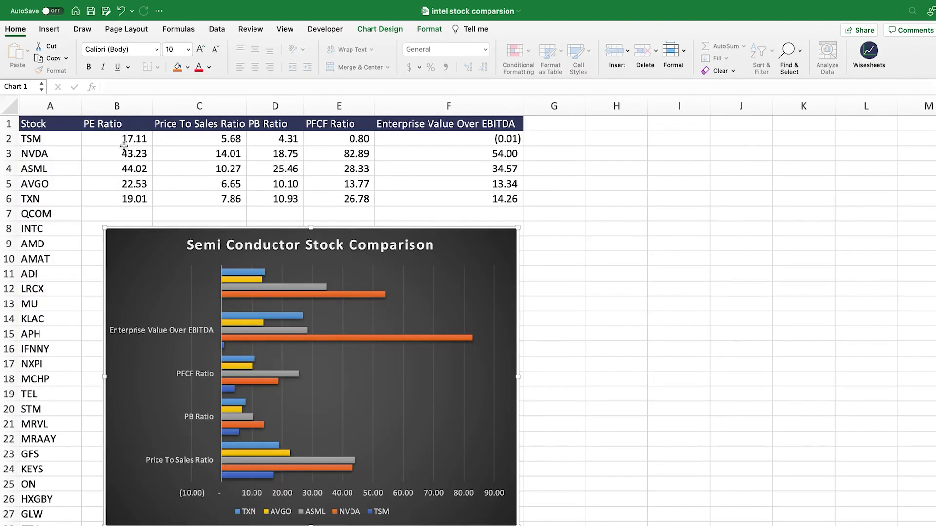
# Step: Select the WISE result values from column B to F for the five listed stocks
pyautogui.moveTo(121, 140); pyautogui.dragTo(473, 200)
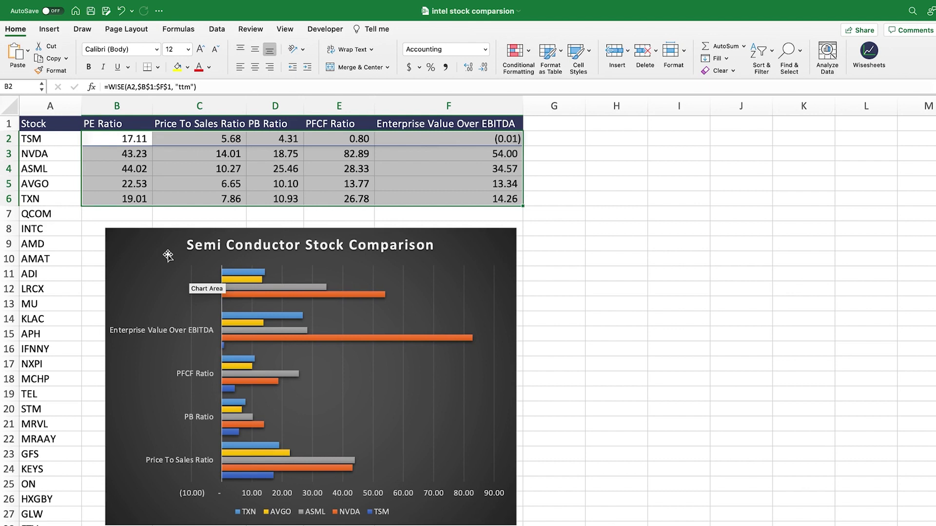
# Step: Refresh the ratio table's live data from the Wisesheets pane
pyautogui.click(869, 53)
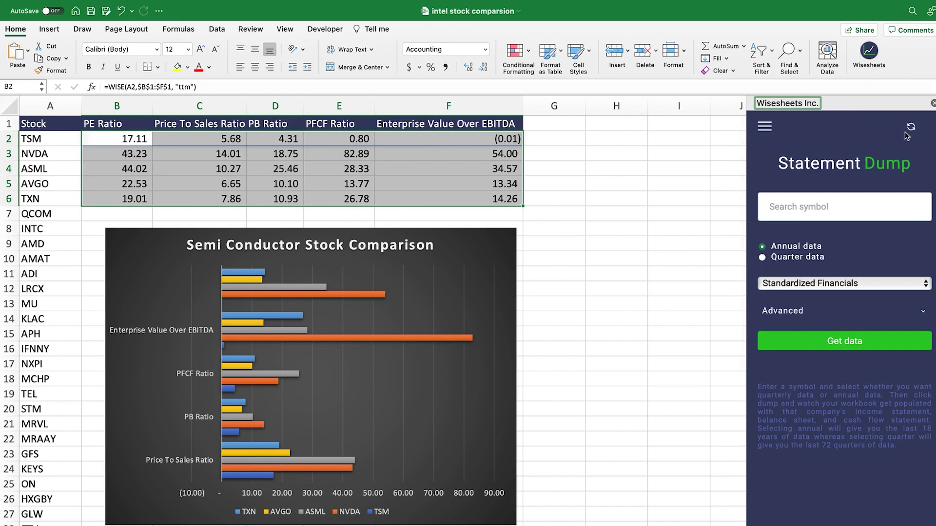
pyautogui.click(912, 128)
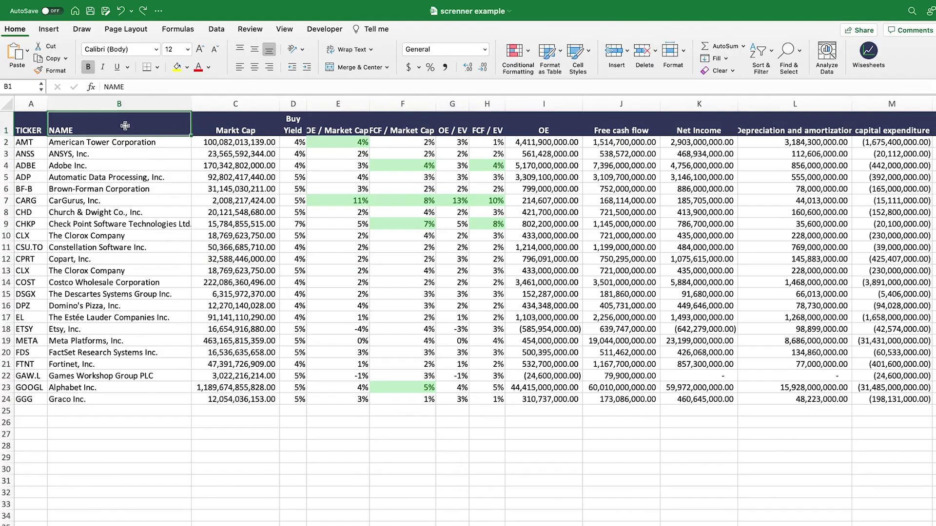
pyautogui.moveTo(34, 126); pyautogui.dragTo(286, 135)
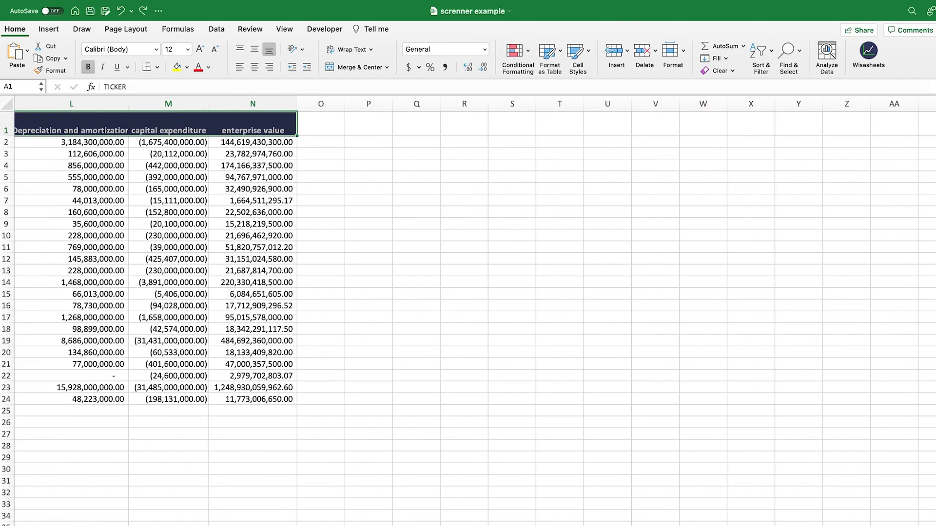
pyautogui.hscroll(-15, 474, 312)
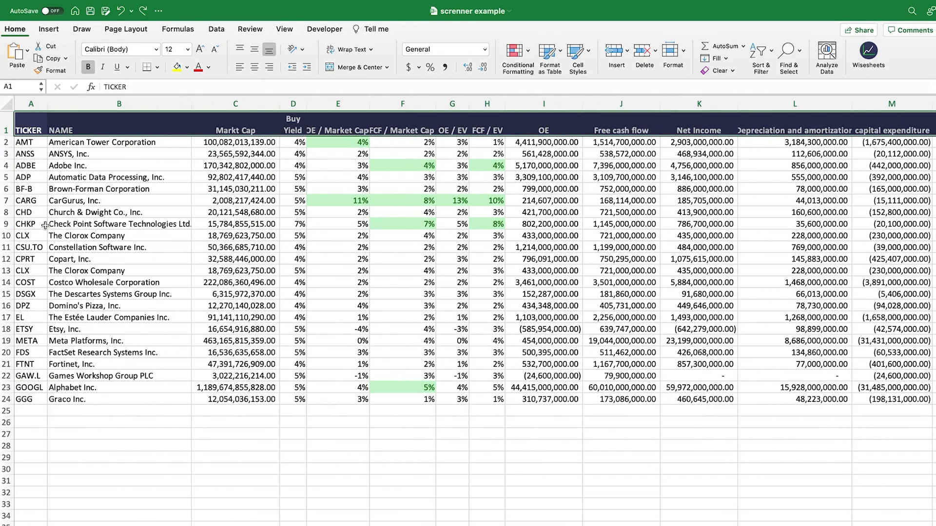
pyautogui.moveTo(31, 142); pyautogui.dragTo(7, 413)
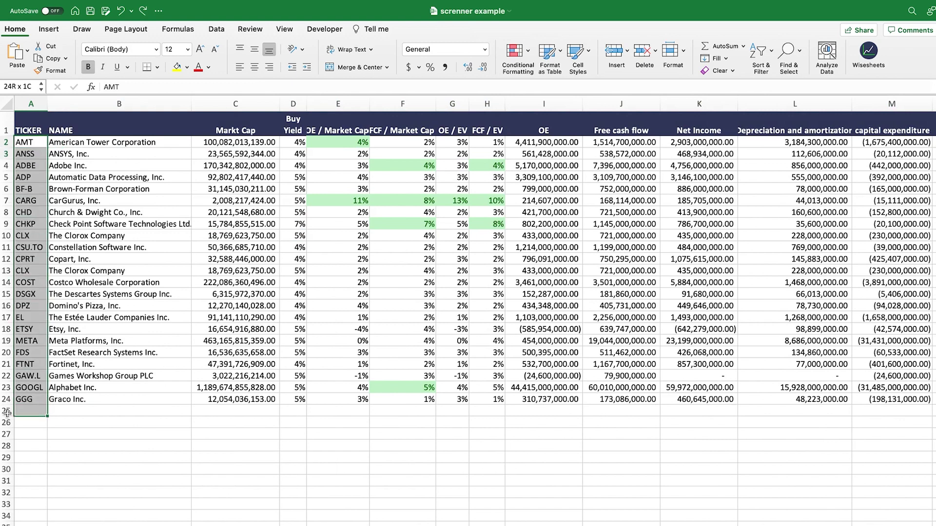
pyautogui.click(135, 145)
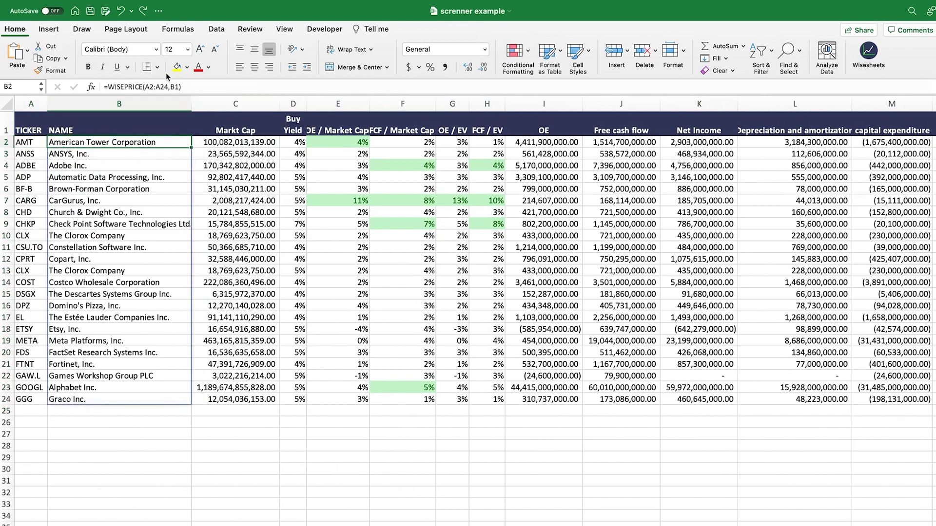
pyautogui.click(261, 145)
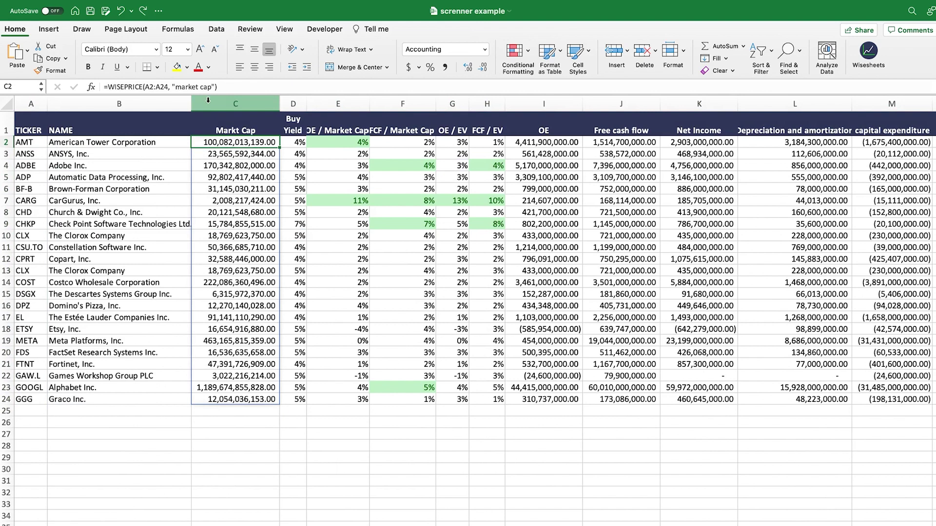
pyautogui.click(339, 142)
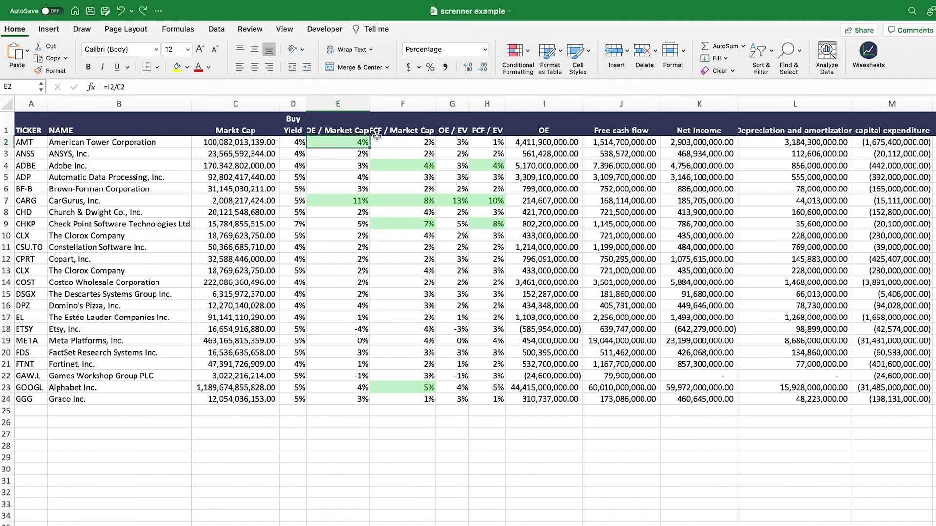
pyautogui.click(397, 143)
pyautogui.click(159, 85)
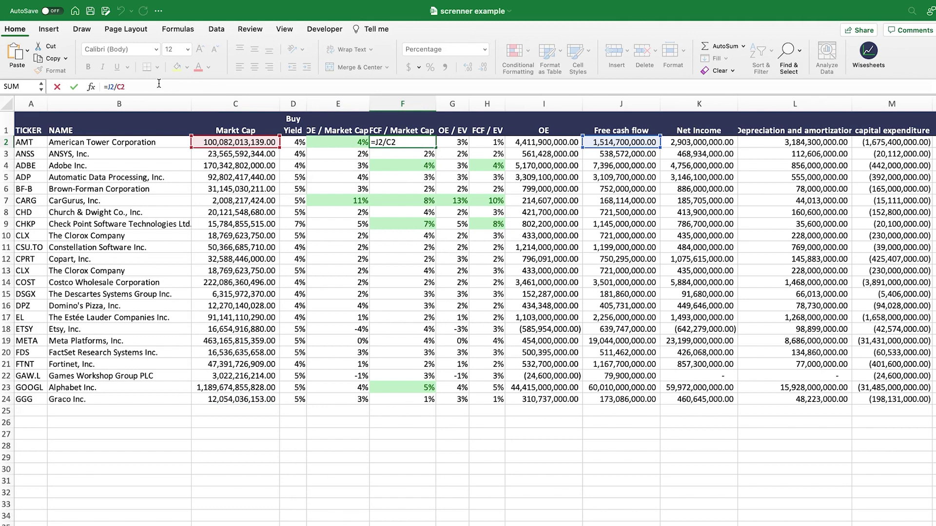
pyautogui.press('Return')
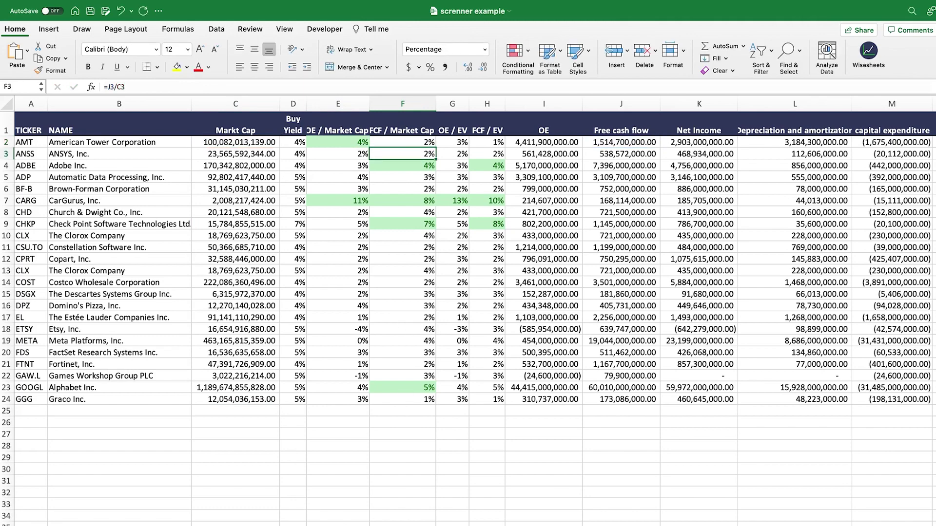
pyautogui.hscroll(5, 396, 199)
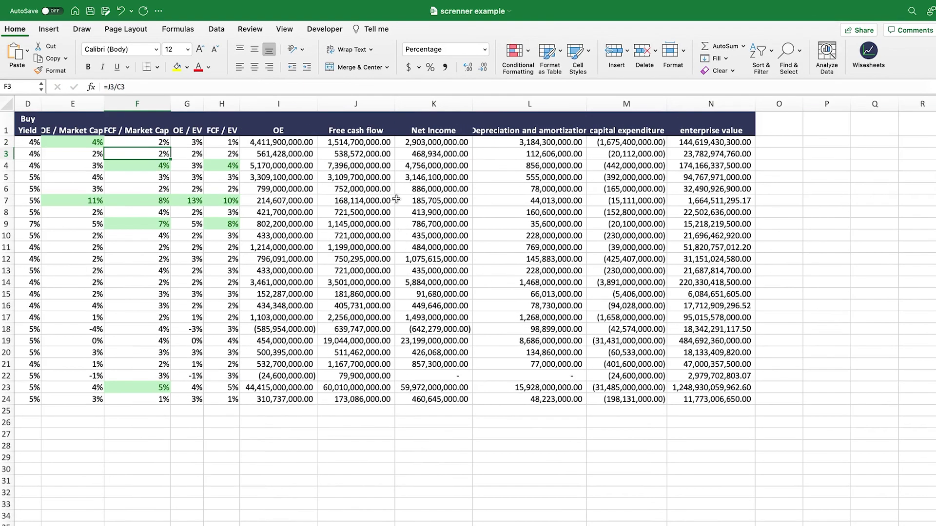
pyautogui.click(371, 143)
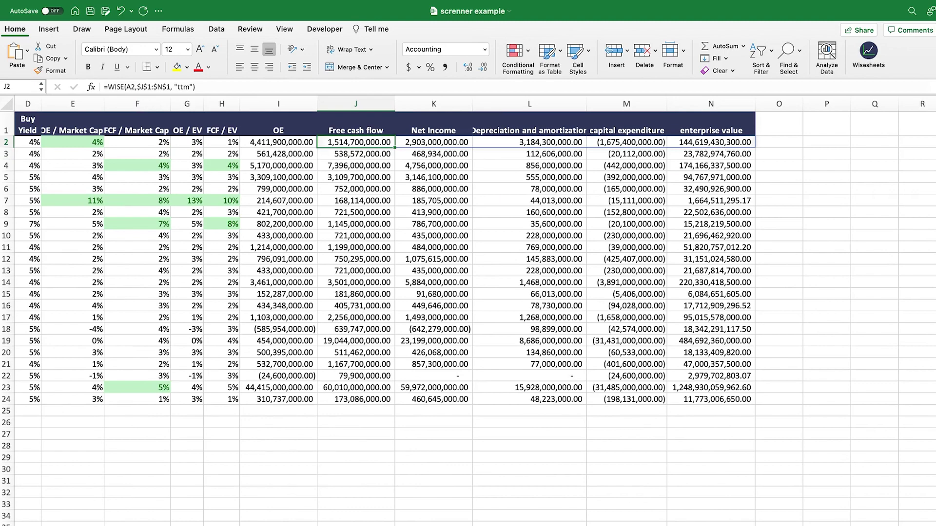
pyautogui.scroll(1, 468, 312)
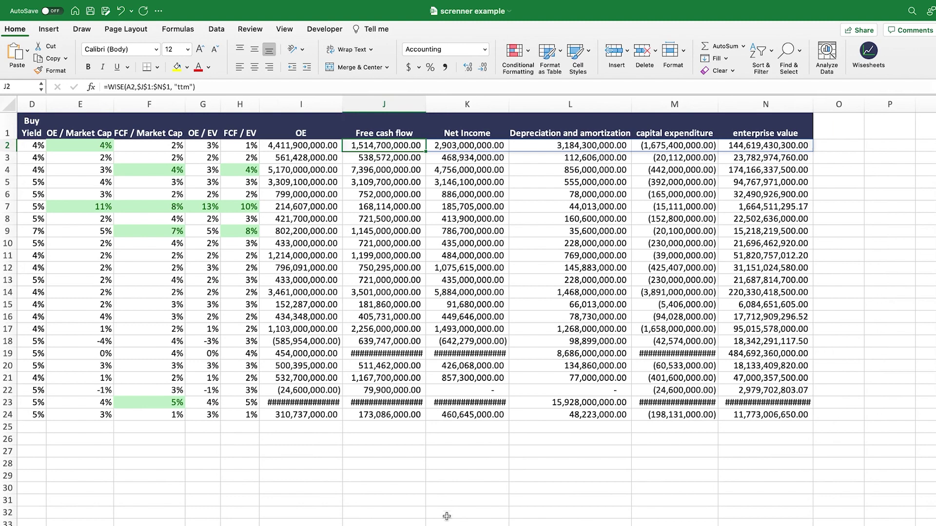
pyautogui.hscroll(-6, 468, 312)
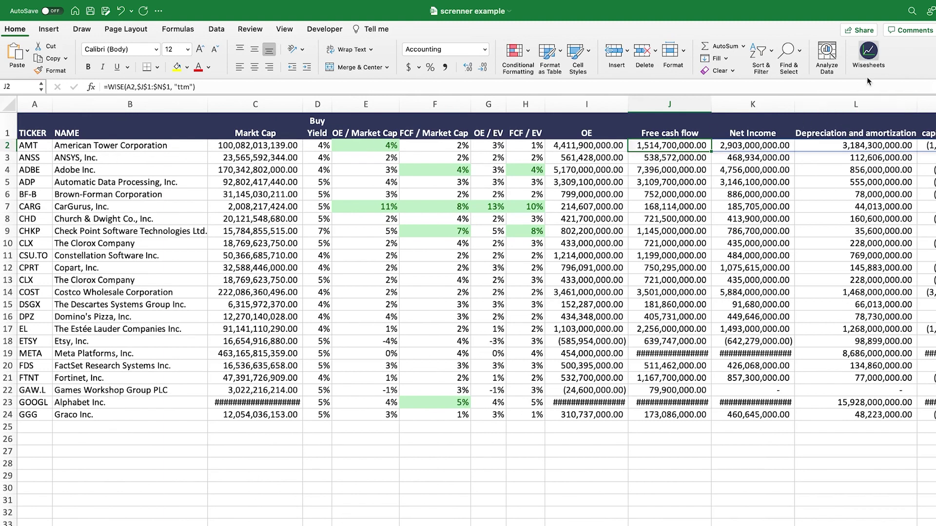
# Step: Refresh the live market cap data in Wisesheets and close the panel
pyautogui.click(869, 53)
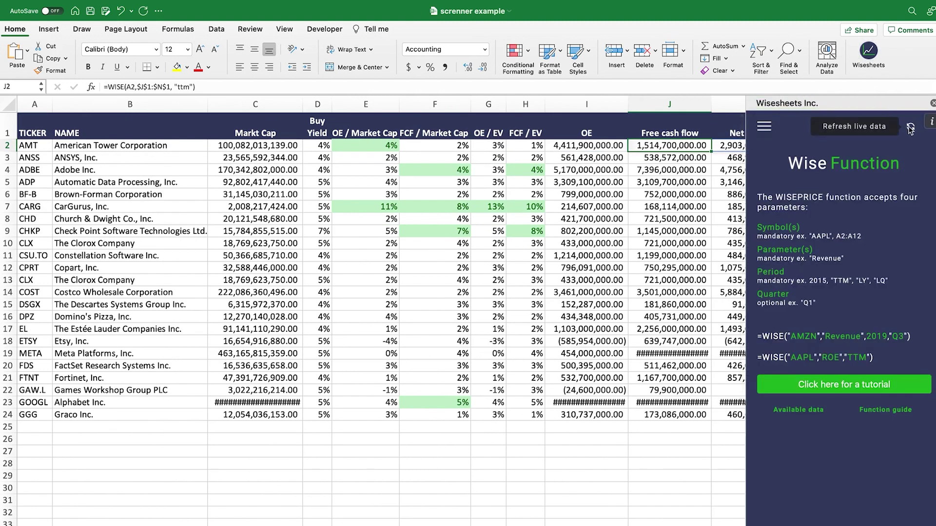
pyautogui.click(910, 128)
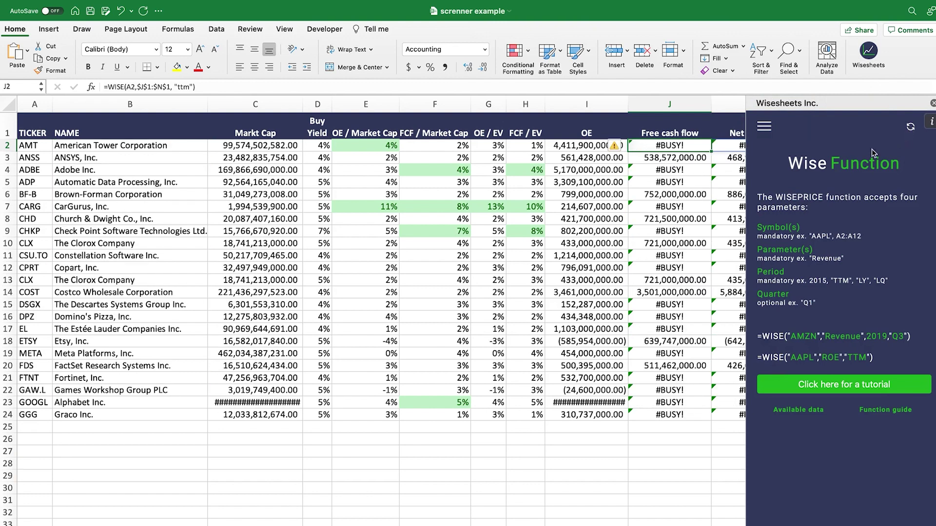
pyautogui.click(932, 104)
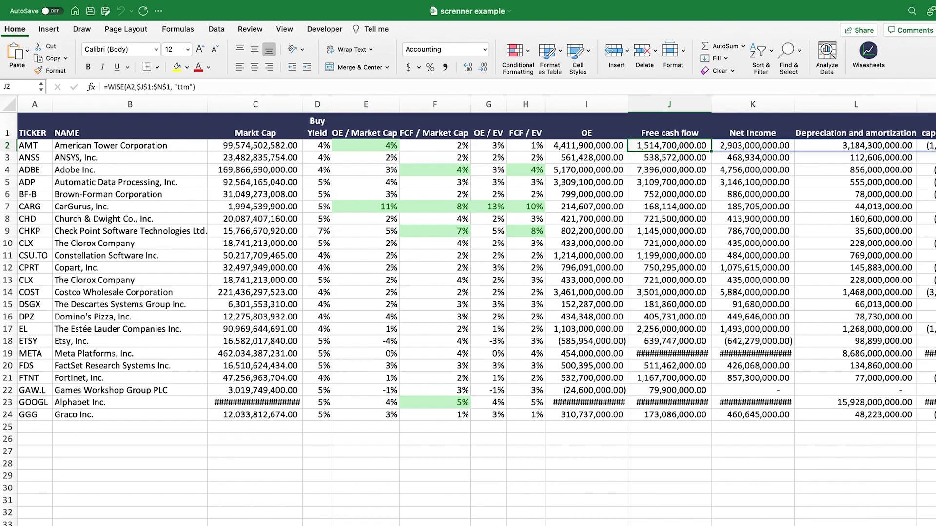
# Step: Select the whole screener table from A1 to N24
pyautogui.hscroll(10, 468, 312)
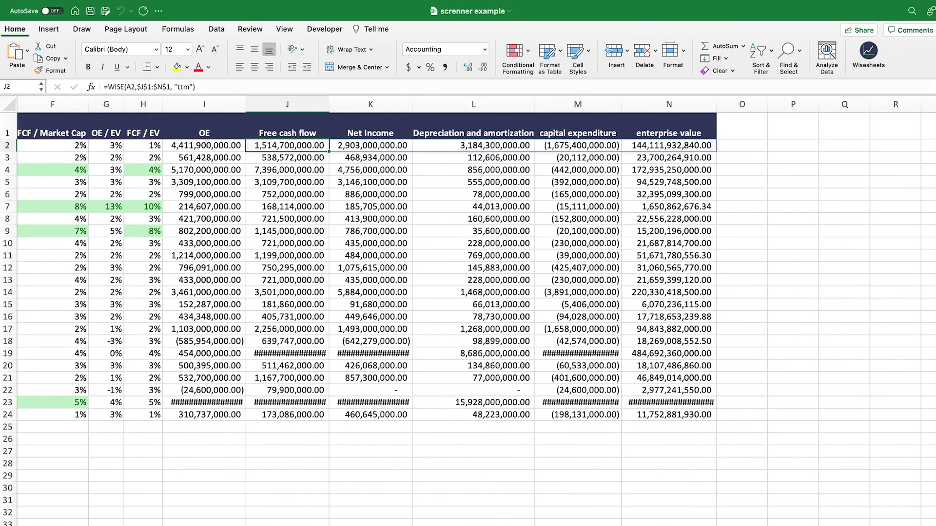
pyautogui.hscroll(-10, 468, 312)
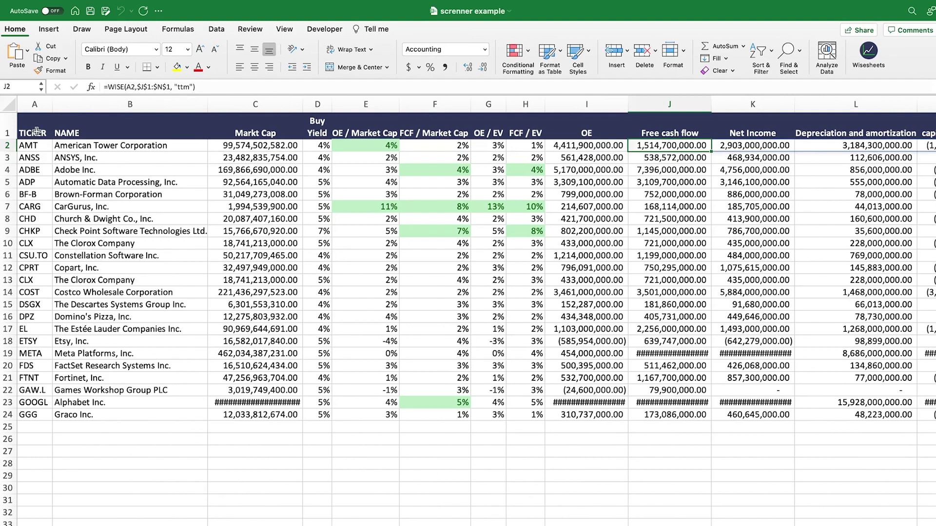
pyautogui.moveTo(36, 131)
pyautogui.mouseDown()
pyautogui.moveTo(447, 184)
pyautogui.moveTo(780, 270)
pyautogui.moveTo(779, 417)
pyautogui.moveTo(917, 418)
pyautogui.moveTo(878, 408)
pyautogui.moveTo(751, 414)
pyautogui.mouseUp()
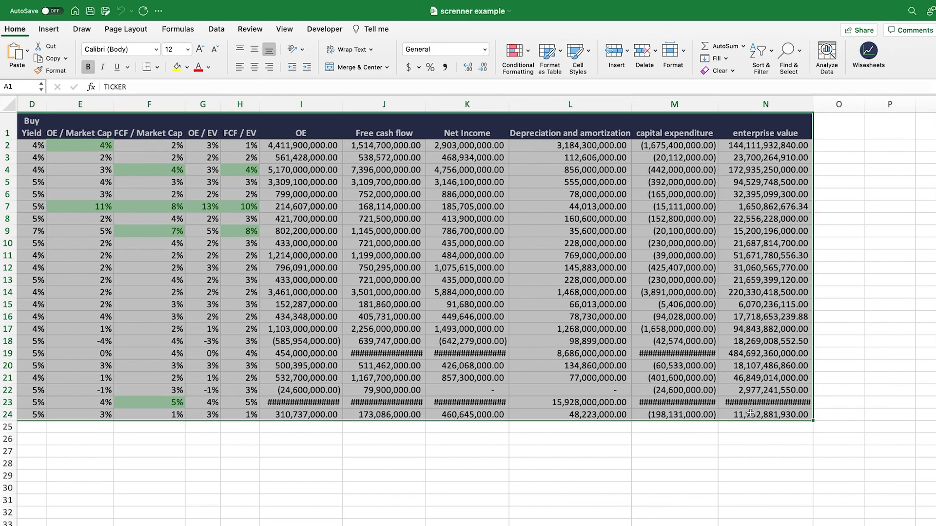
# Step: Paste the screener table into a blank sheet and convert B2:N24 to plain values
pyautogui.press('super+c')
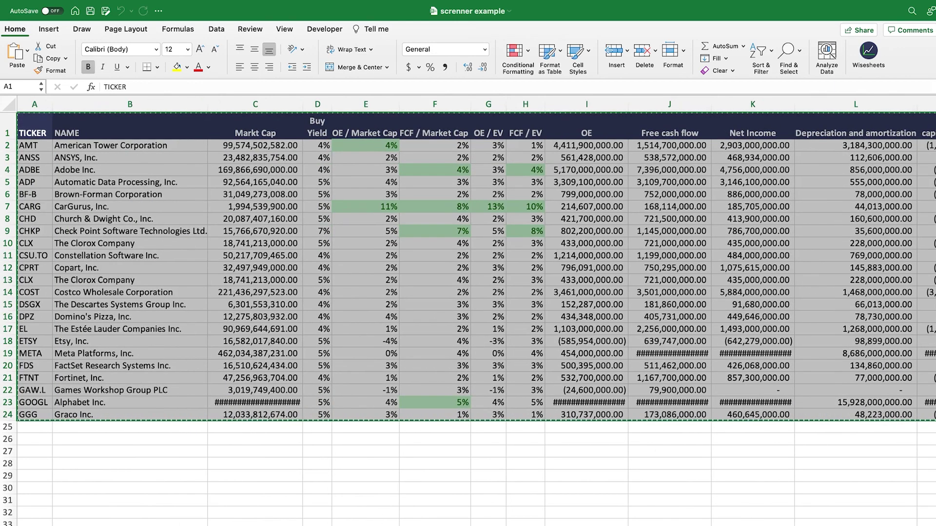
pyautogui.click(87, 517)
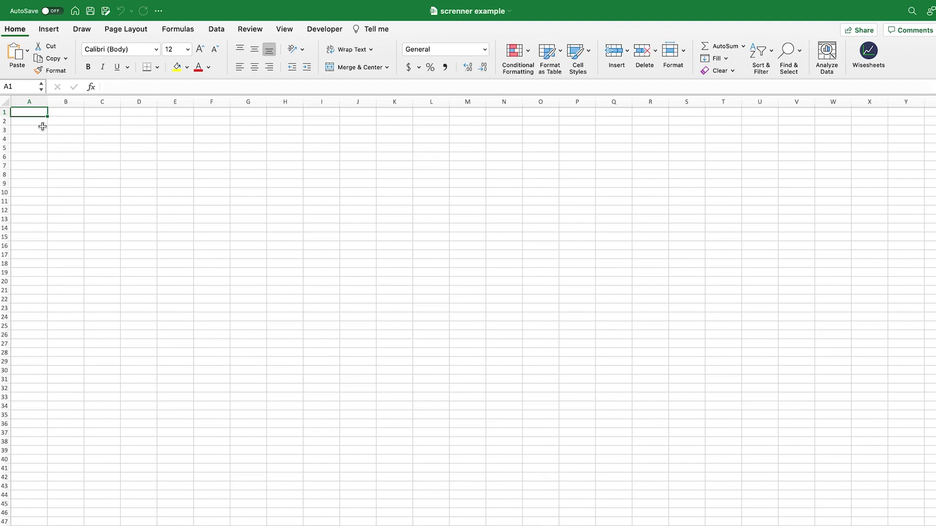
pyautogui.press('super+v')
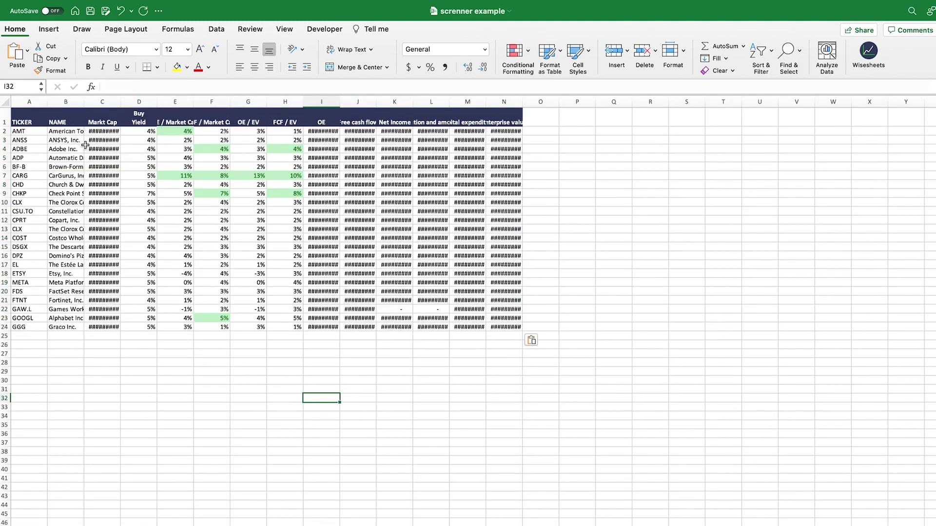
pyautogui.moveTo(69, 133)
pyautogui.mouseDown()
pyautogui.moveTo(263, 154)
pyautogui.moveTo(507, 220)
pyautogui.moveTo(506, 326)
pyautogui.mouseUp()
pyautogui.hotkey('ctrl', 'c')
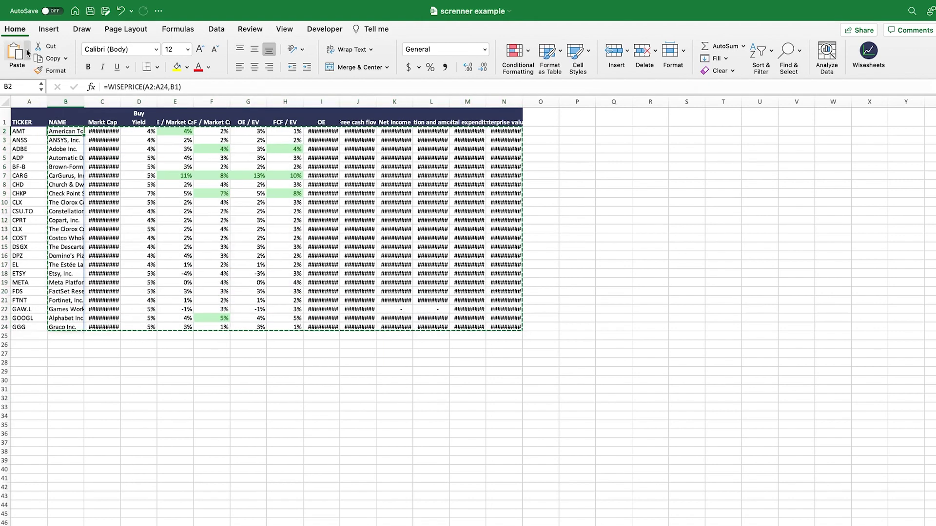
pyautogui.hotkey('ctrl', 'shift', 'v')
# Step: AutoFit columns A through N so full company names and figures replace ####
pyautogui.moveTo(30, 101); pyautogui.dragTo(512, 101)
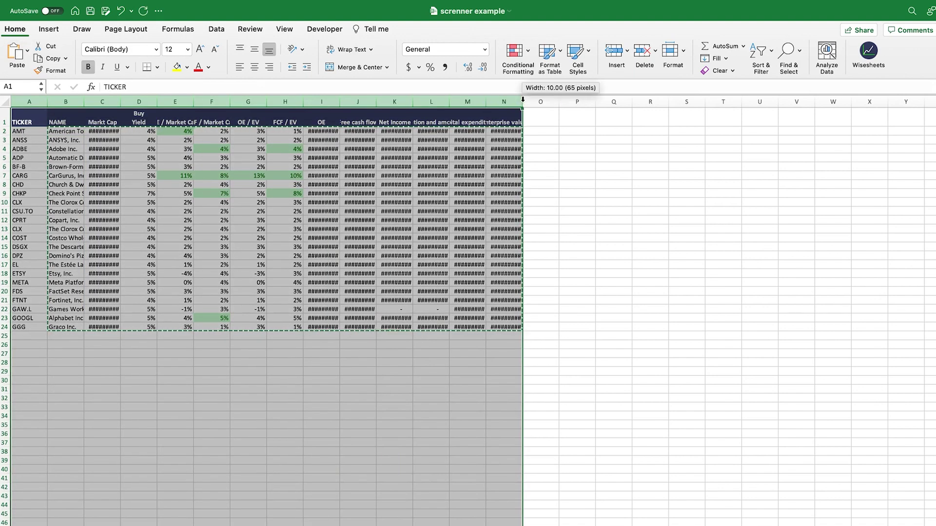
pyautogui.doubleClick(522, 102)
pyautogui.click(863, 290)
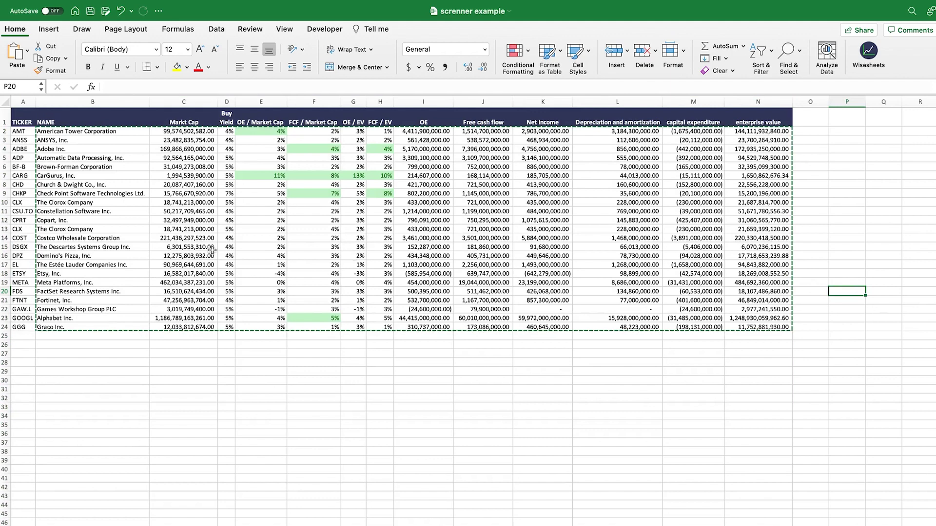
pyautogui.scroll(2, 468, 243)
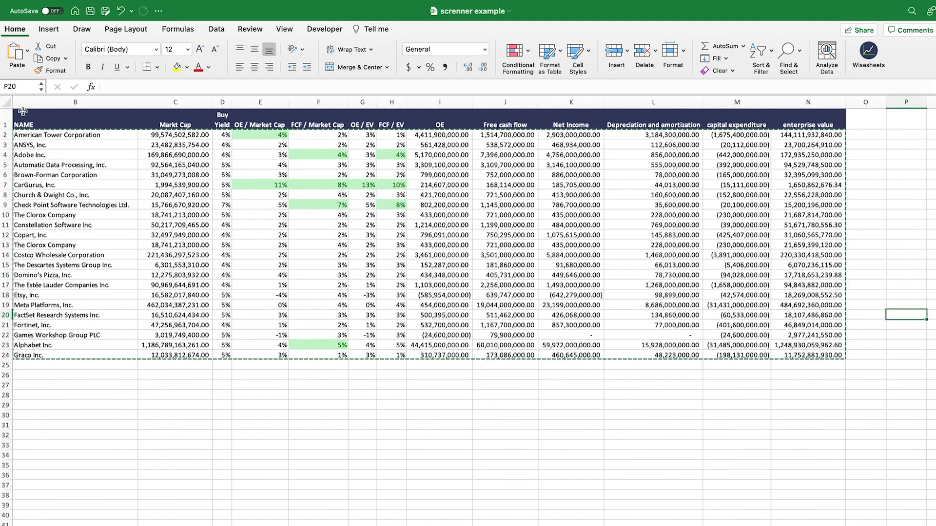
pyautogui.moveTo(29, 125); pyautogui.dragTo(803, 352)
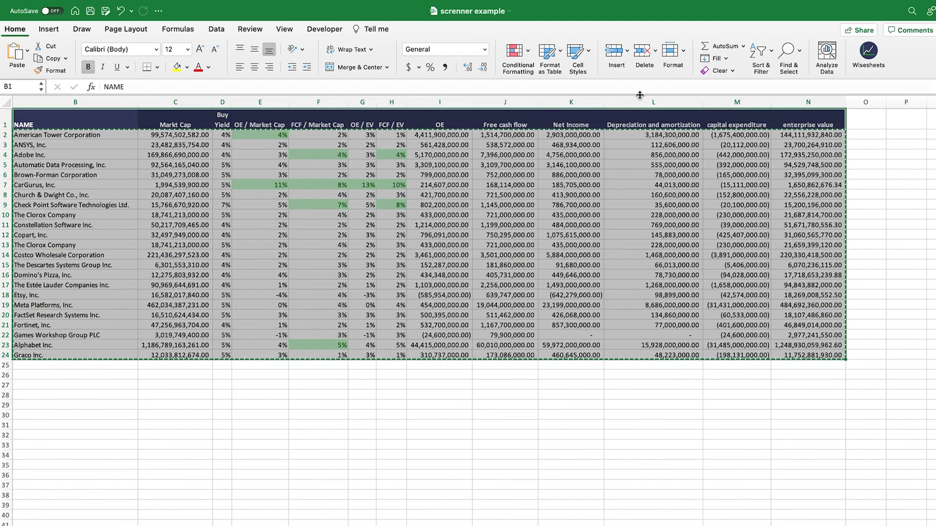
# Step: Turn on filter arrows for the screener table's header row
pyautogui.click(773, 63)
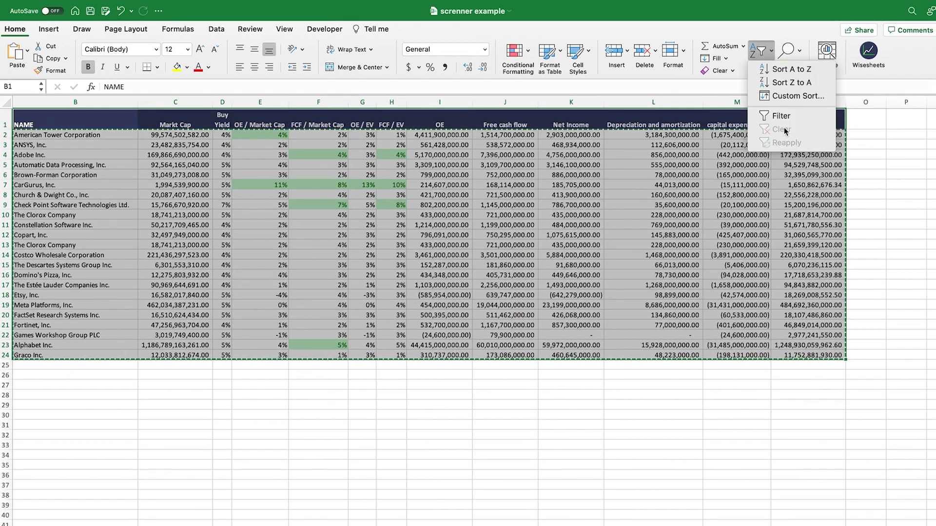
pyautogui.click(777, 115)
pyautogui.click(505, 335)
pyautogui.click(528, 433)
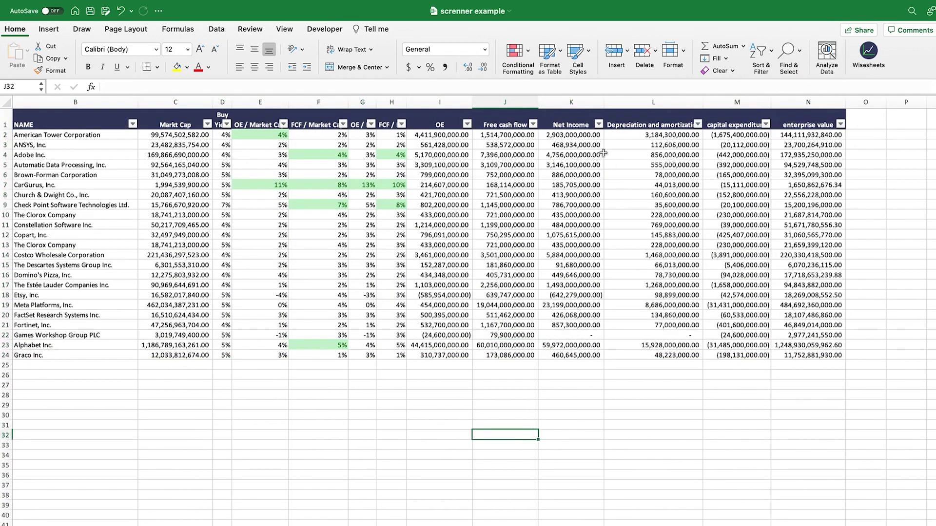
# Step: Sort the table by Net Income and then by OE, trying both ascending and descending
pyautogui.click(600, 125)
pyautogui.click(648, 162)
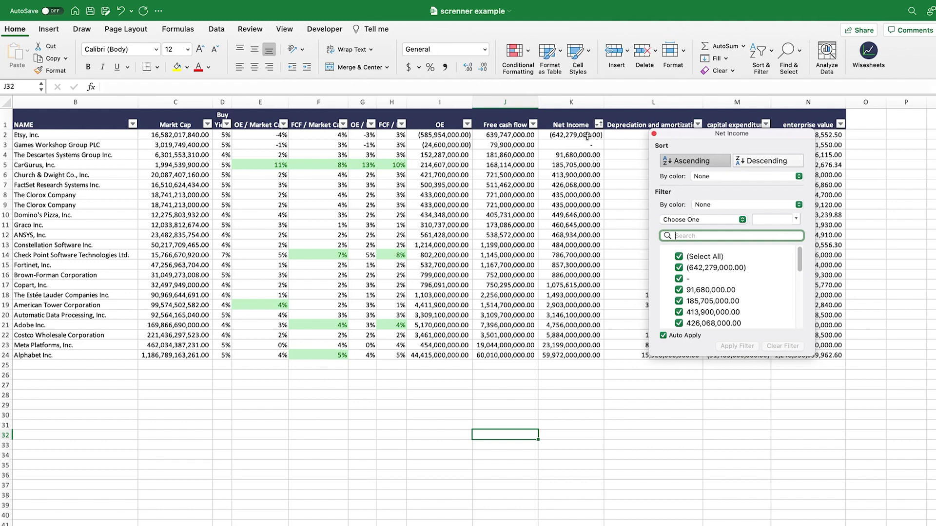
pyautogui.click(754, 162)
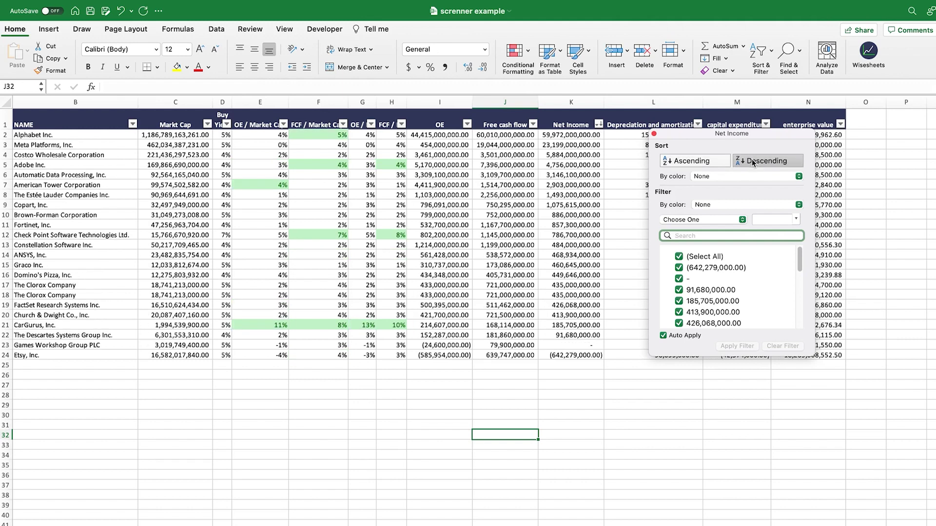
pyautogui.click(563, 137)
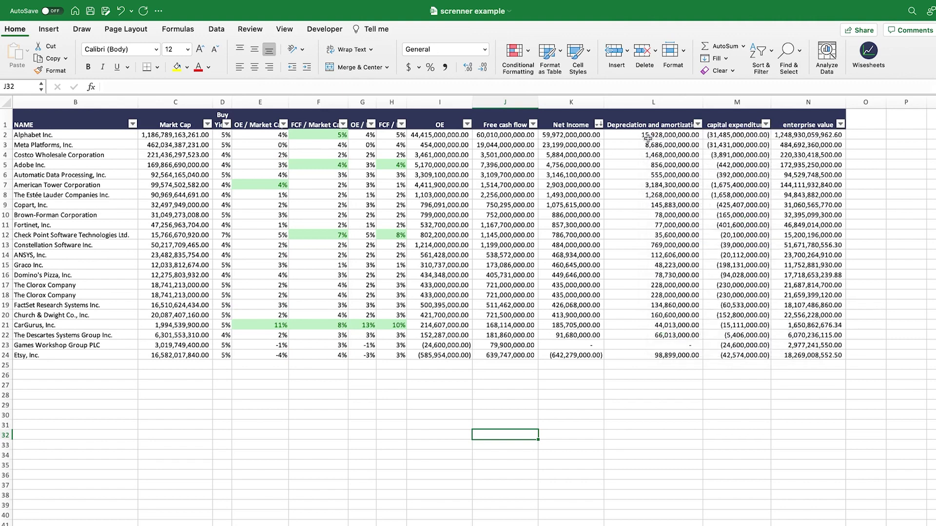
pyautogui.click(467, 125)
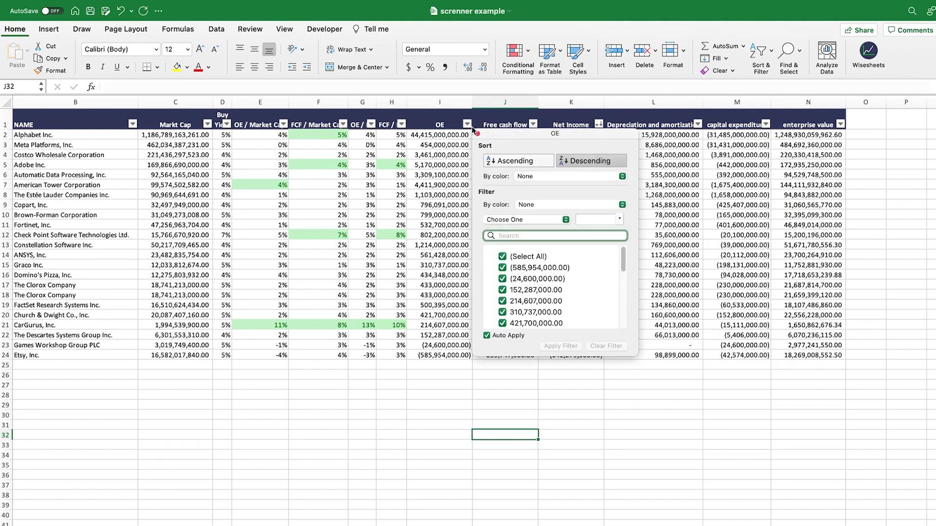
pyautogui.click(521, 163)
pyautogui.moveTo(521, 138); pyautogui.dragTo(576, 127)
pyautogui.click(671, 151)
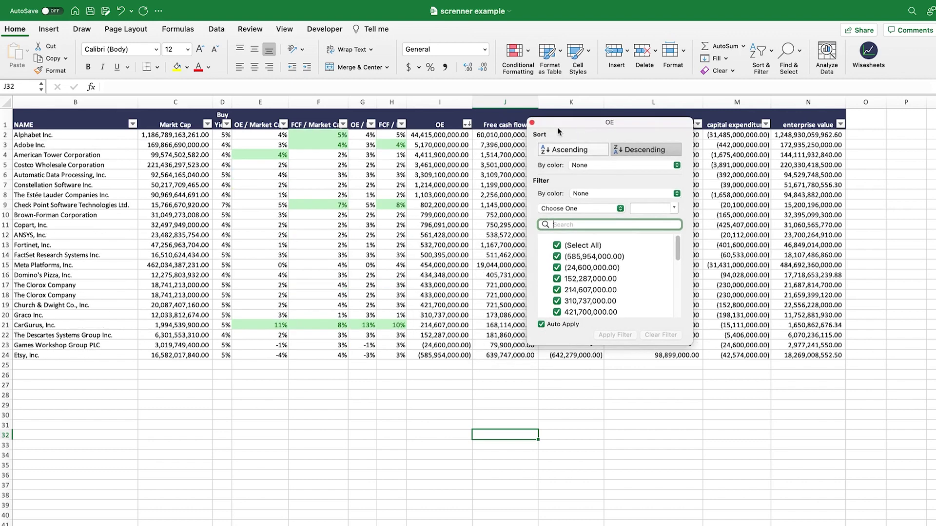
pyautogui.click(532, 123)
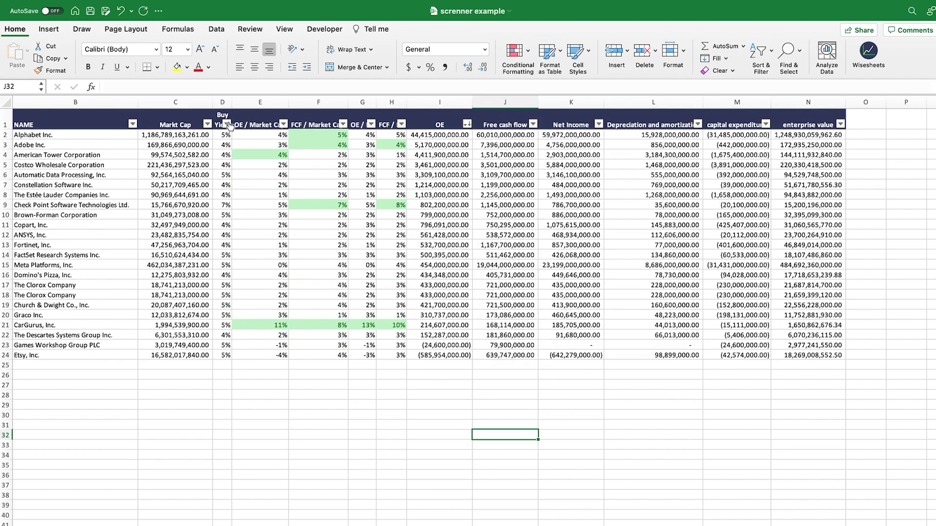
# Step: Sort the companies by Markt Cap ascending so CarGurus comes first and Alphabet last
pyautogui.click(207, 123)
pyautogui.click(236, 163)
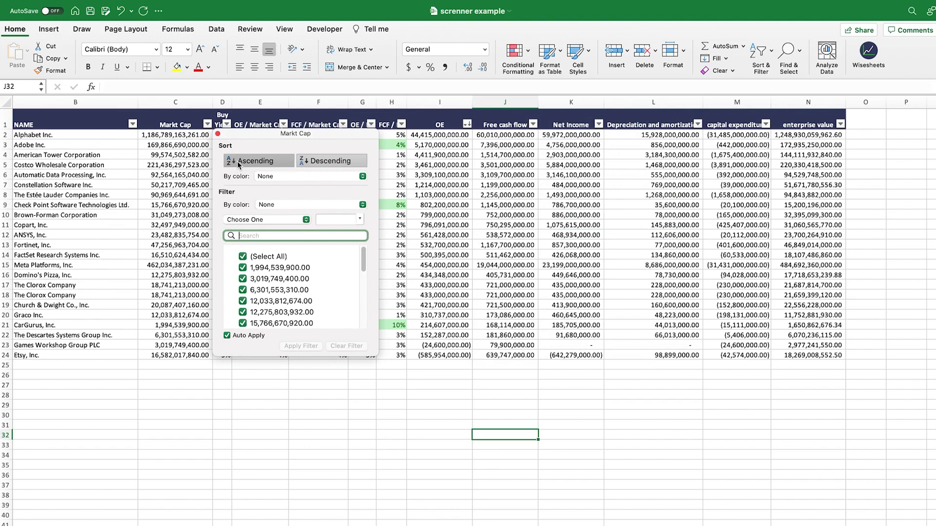
pyautogui.click(218, 134)
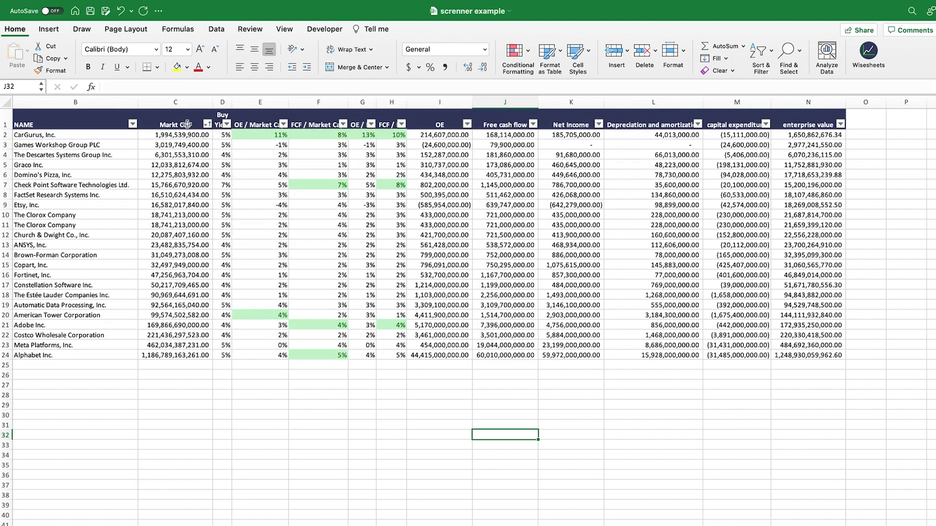
pyautogui.moveTo(187, 123); pyautogui.dragTo(858, 127)
# Step: Toggle the Wisesheets function guide pane and select its Wise Function heading text
pyautogui.click(868, 50)
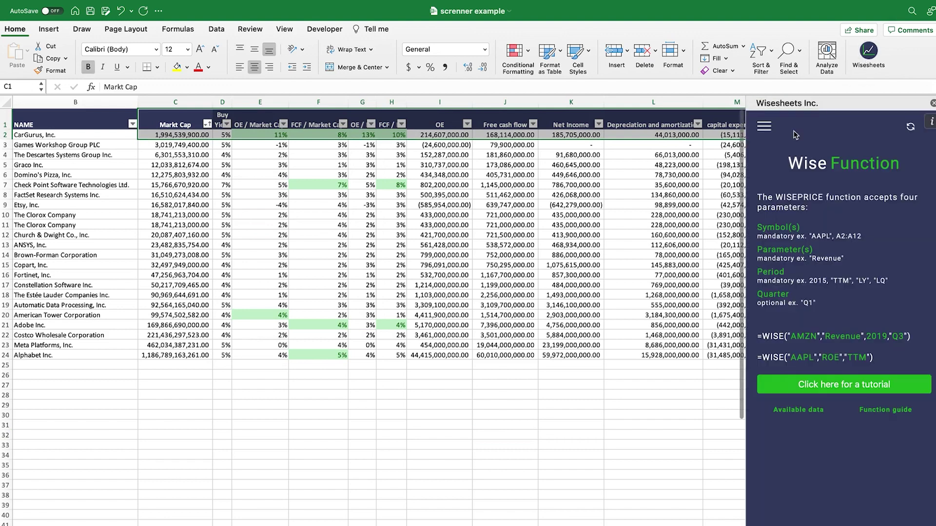
pyautogui.tripleClick(831, 166)
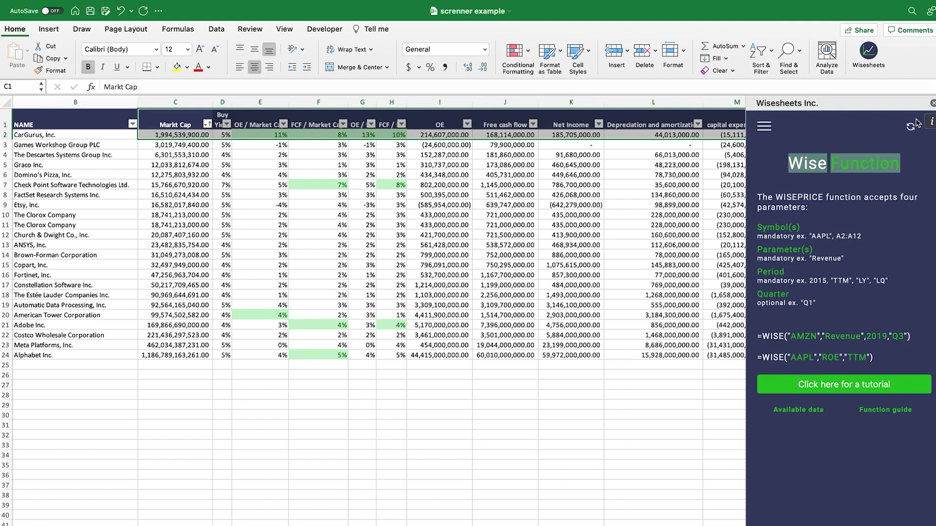
# Step: Close the Wisesheets panel and check the value in cell L8
pyautogui.click(932, 104)
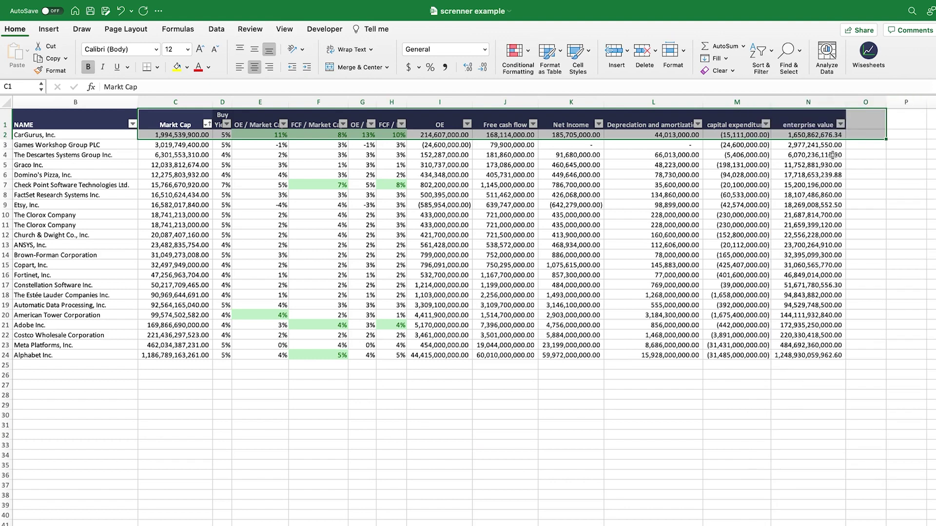
pyautogui.click(678, 194)
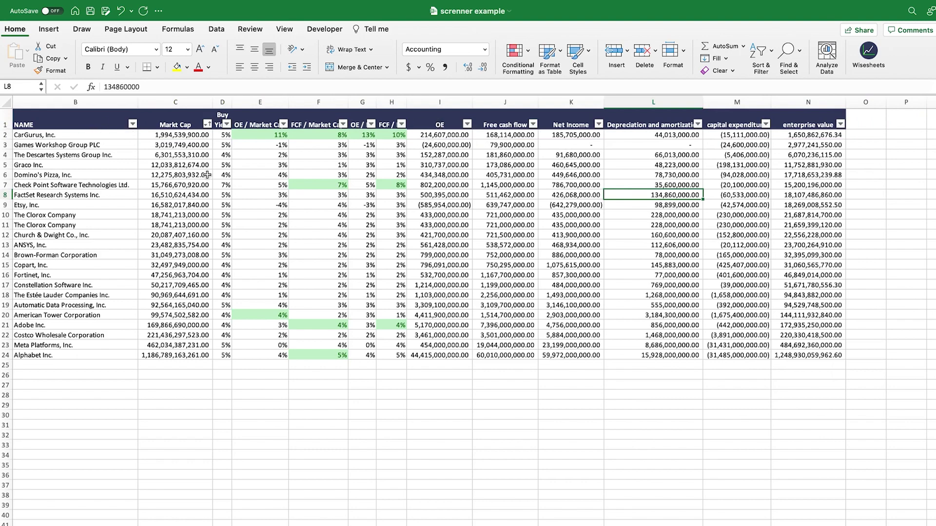
pyautogui.scroll(3, 501, 410)
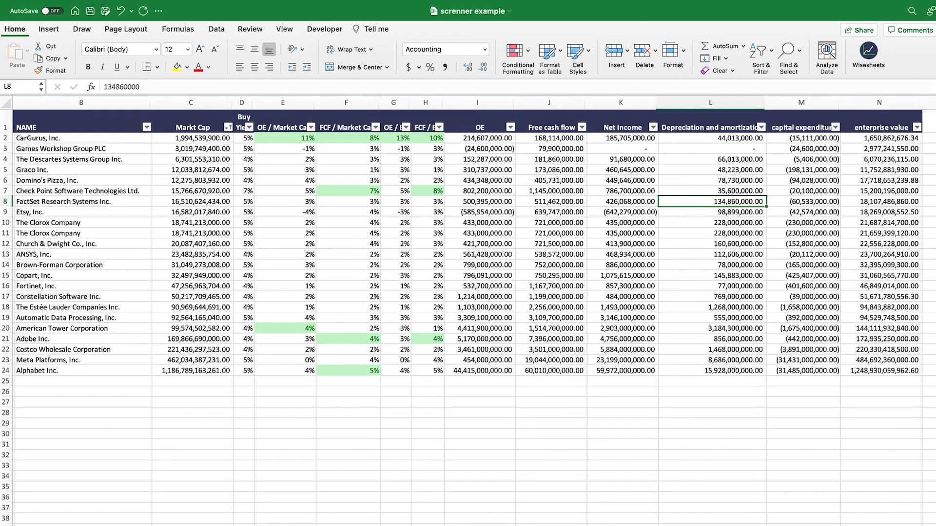
# Step: Select the company names down column B starting from CarGurus, Inc., then scroll back up
pyautogui.moveTo(39, 123); pyautogui.dragTo(894, 381)
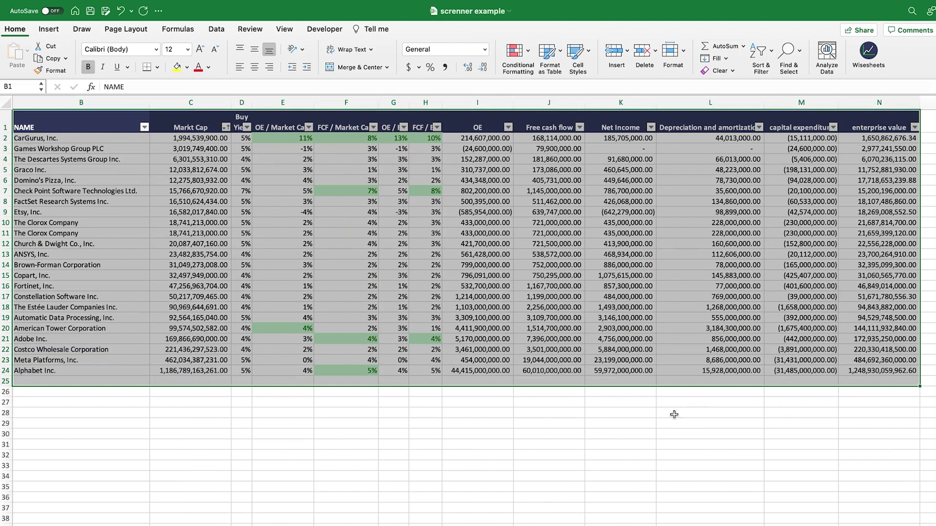
pyautogui.click(572, 421)
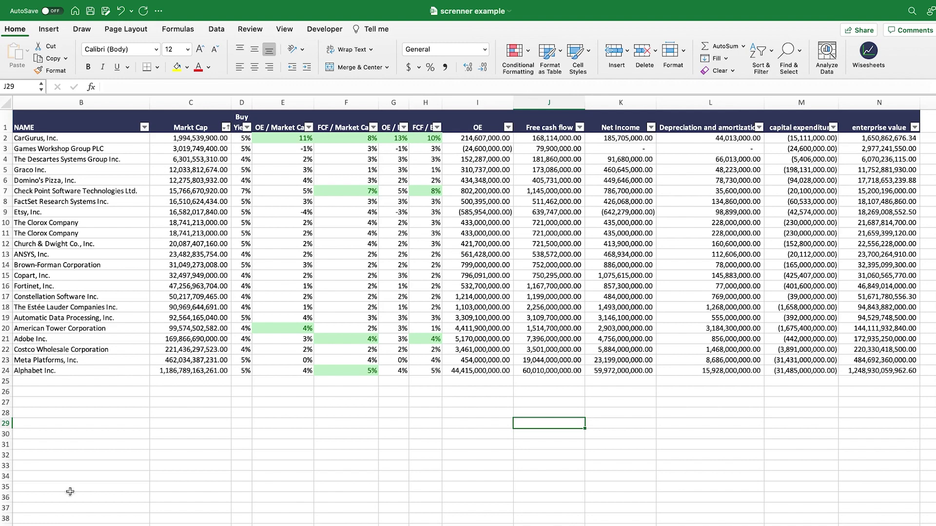
pyautogui.moveTo(71, 139); pyautogui.dragTo(70, 524)
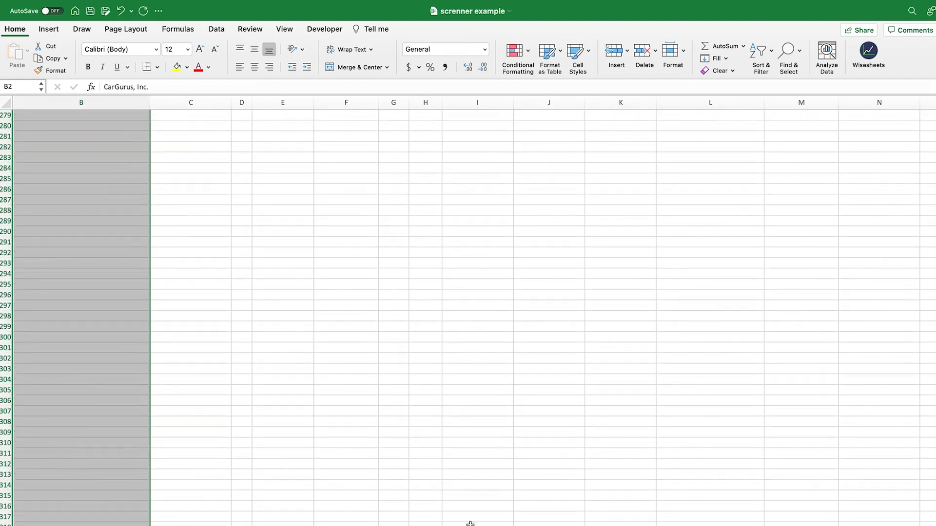
pyautogui.moveTo(932, 493); pyautogui.dragTo(932, 146)
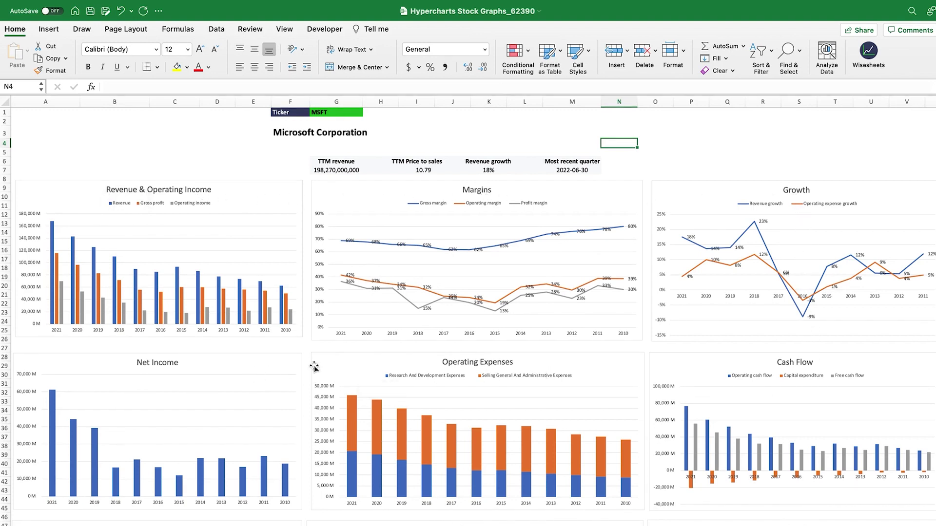
pyautogui.scroll(-5, 895, 264)
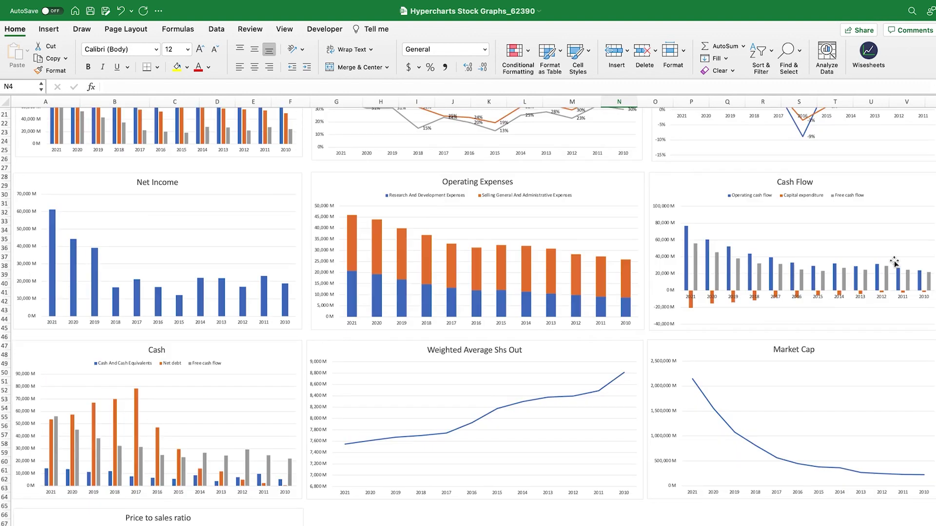
pyautogui.scroll(-3, 895, 263)
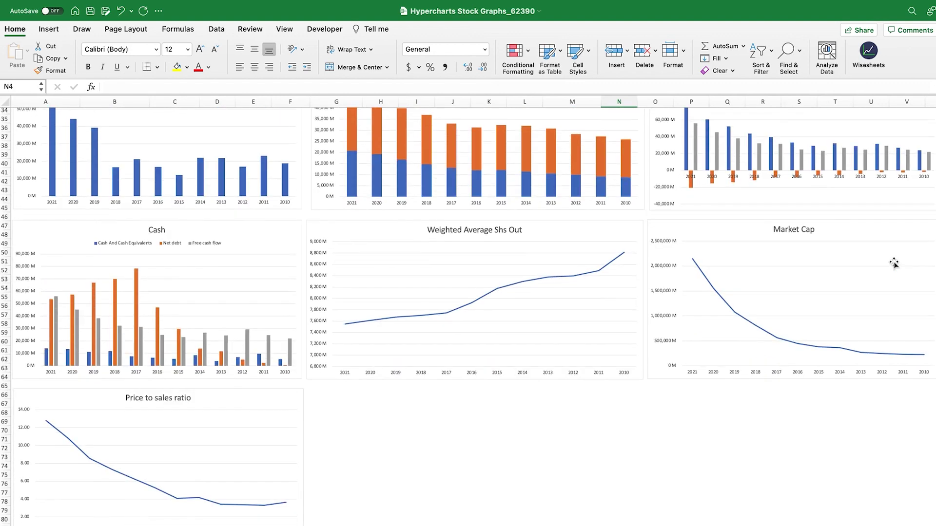
pyautogui.scroll(8, 895, 264)
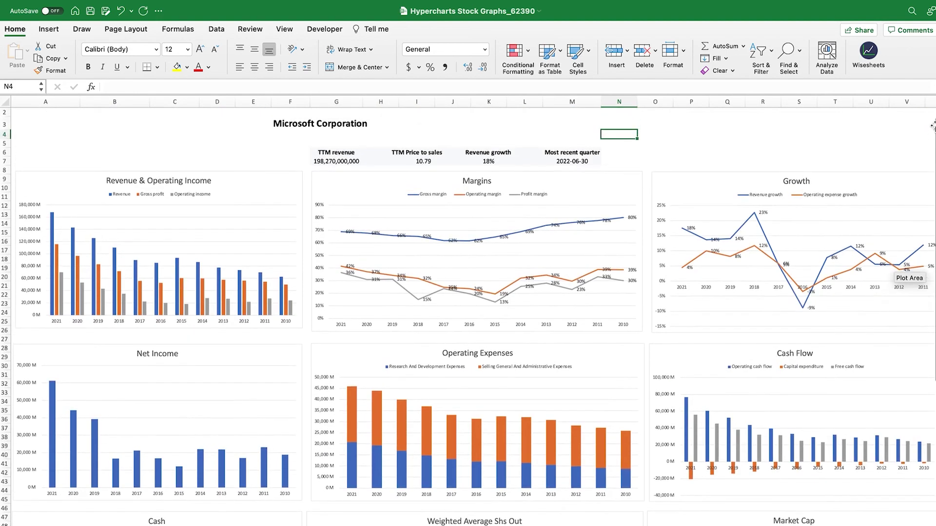
pyautogui.scroll(1, 895, 264)
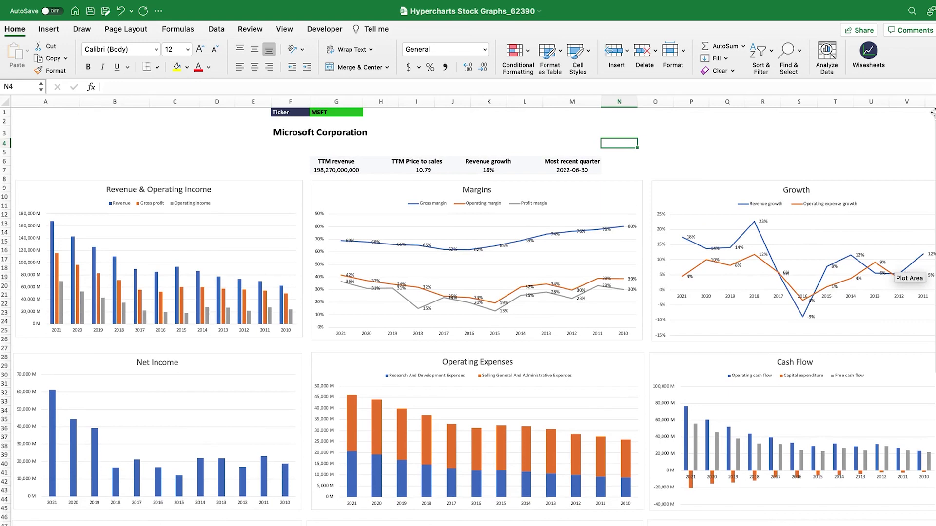
pyautogui.click(358, 170)
pyautogui.click(430, 169)
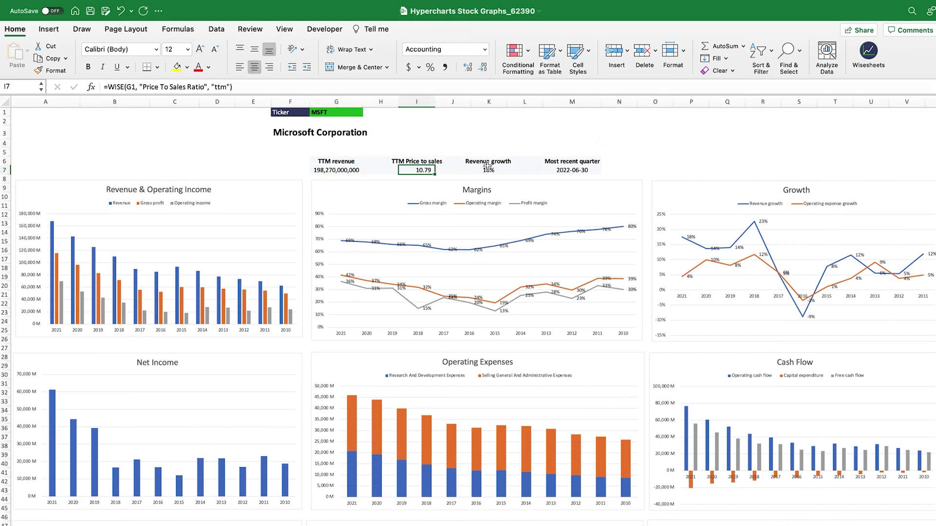
pyautogui.click(487, 169)
pyautogui.click(578, 170)
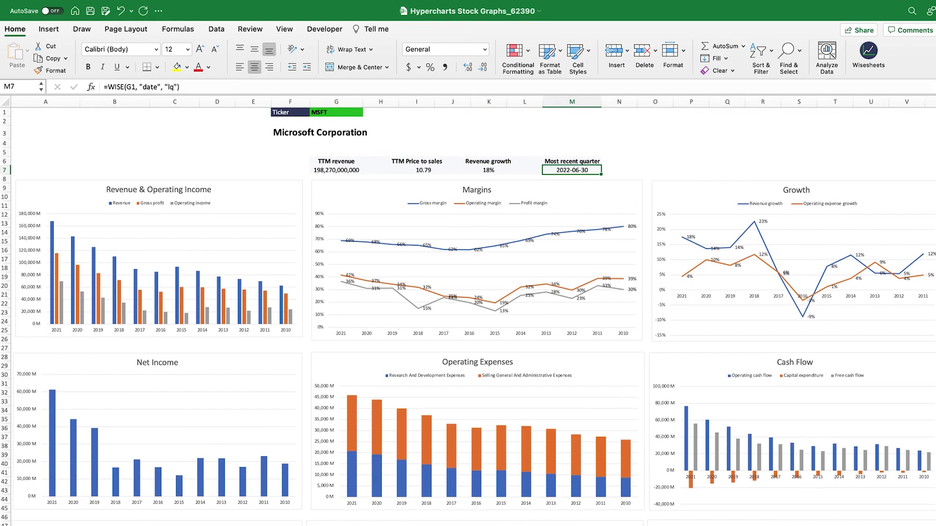
pyautogui.hotkey('ctrl', 'pagedown')
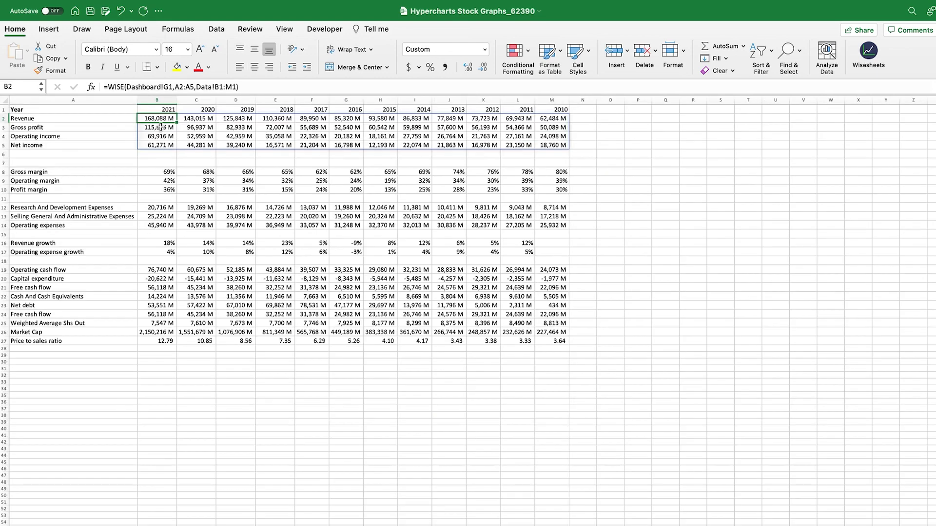
pyautogui.click(158, 180)
pyautogui.click(158, 279)
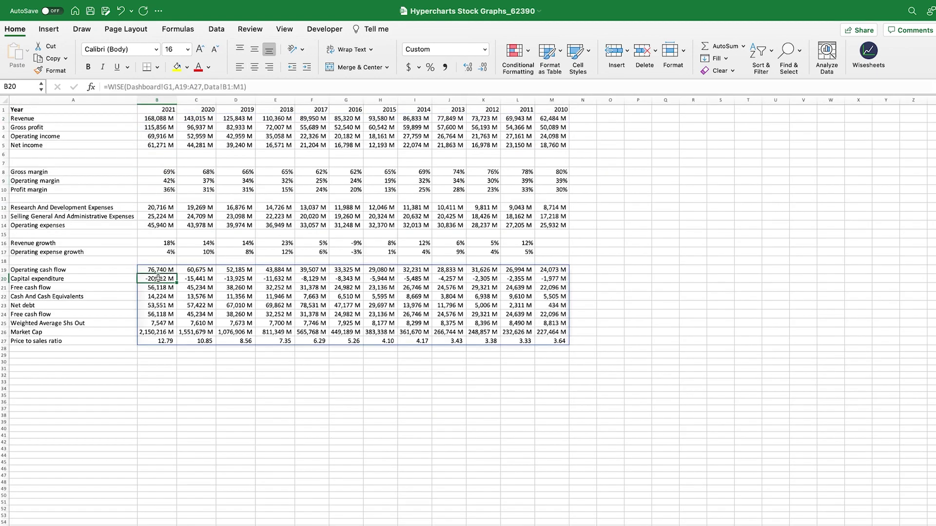
pyautogui.hotkey('ctrl', 'pageup')
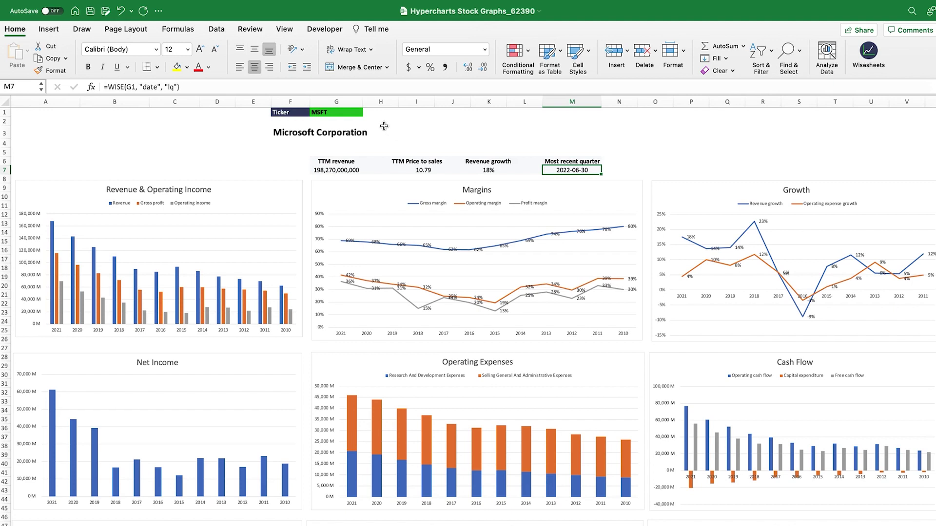
# Step: Change the dashboard ticker in G1 from MSFT to AAPL
pyautogui.click(354, 113)
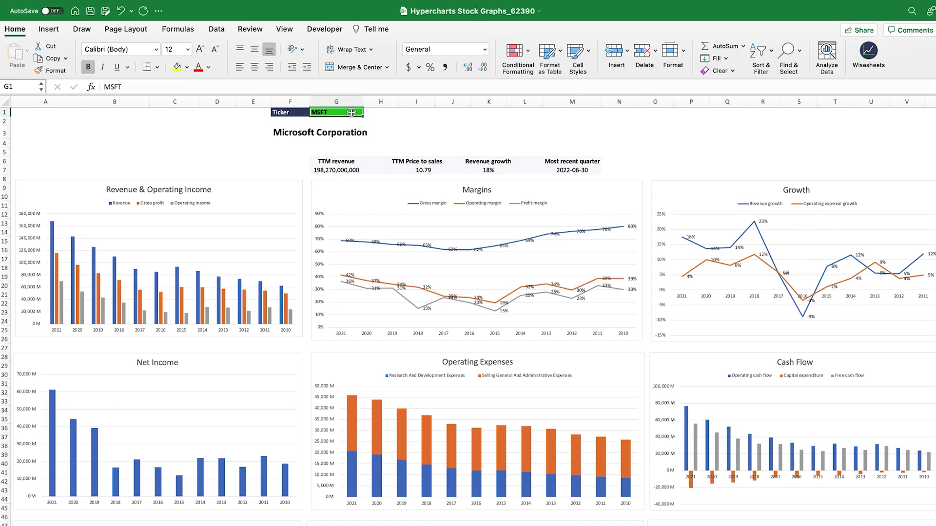
pyautogui.write('AAPL')
pyautogui.press('Return')
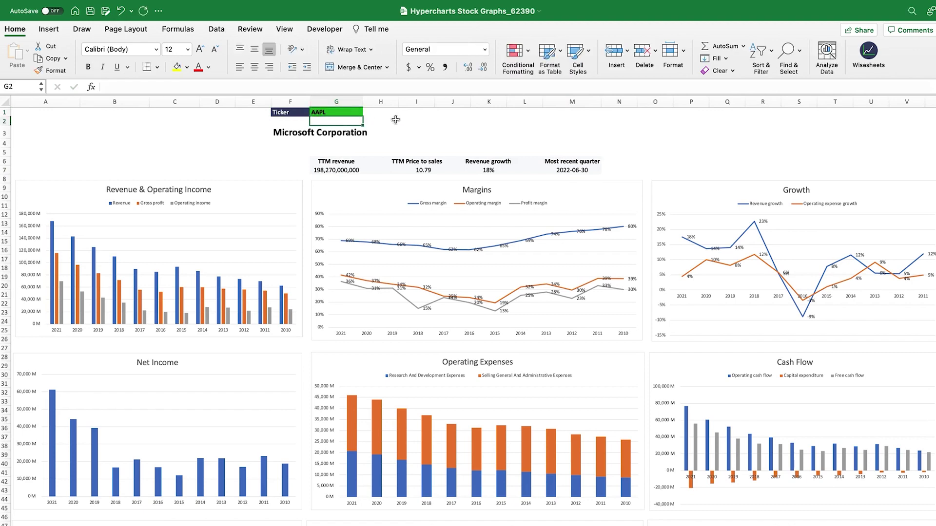
# Step: Set calculation to Automatic in Excel Preferences so the dashboard reloads Apple Inc. figures
pyautogui.click(37, 5)
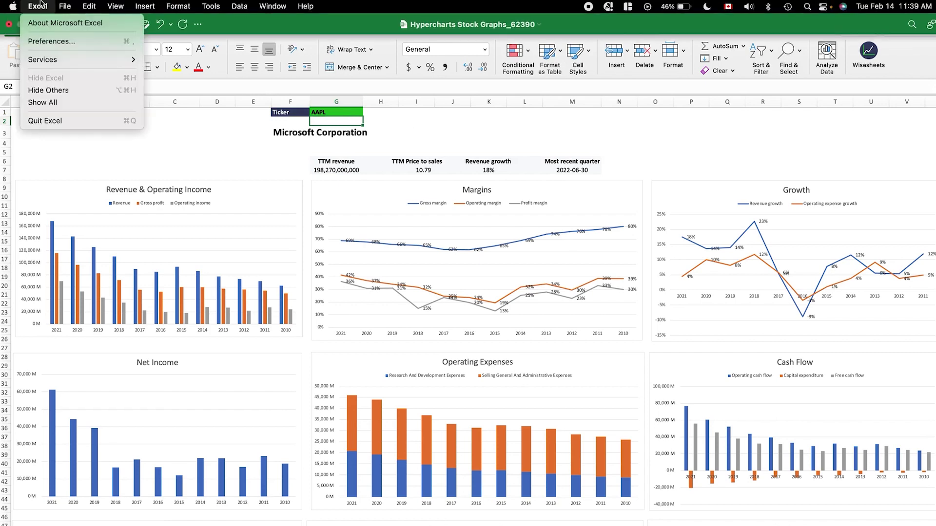
pyautogui.click(49, 41)
pyautogui.click(329, 240)
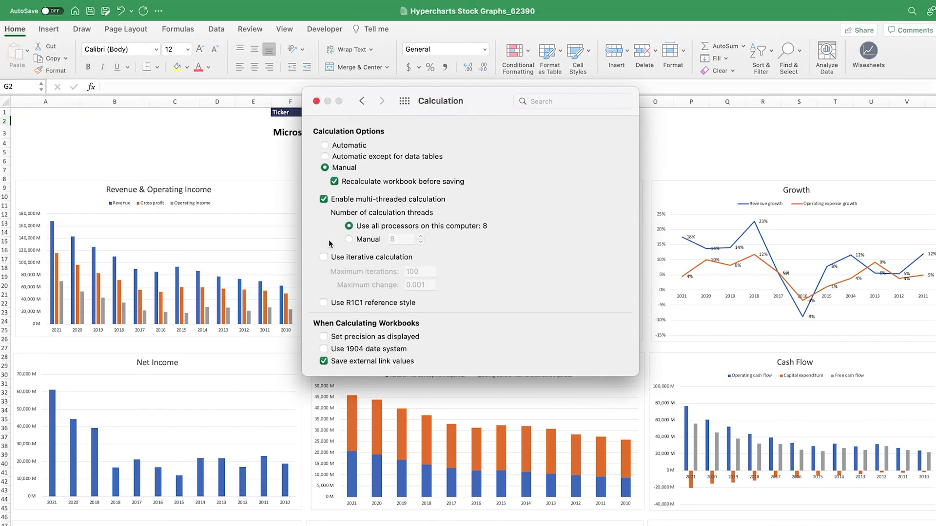
pyautogui.click(325, 146)
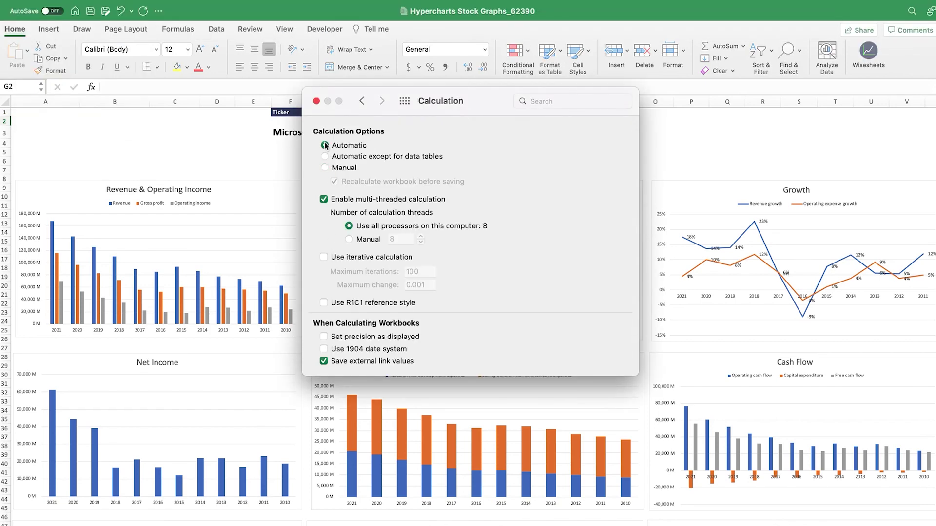
pyautogui.click(316, 101)
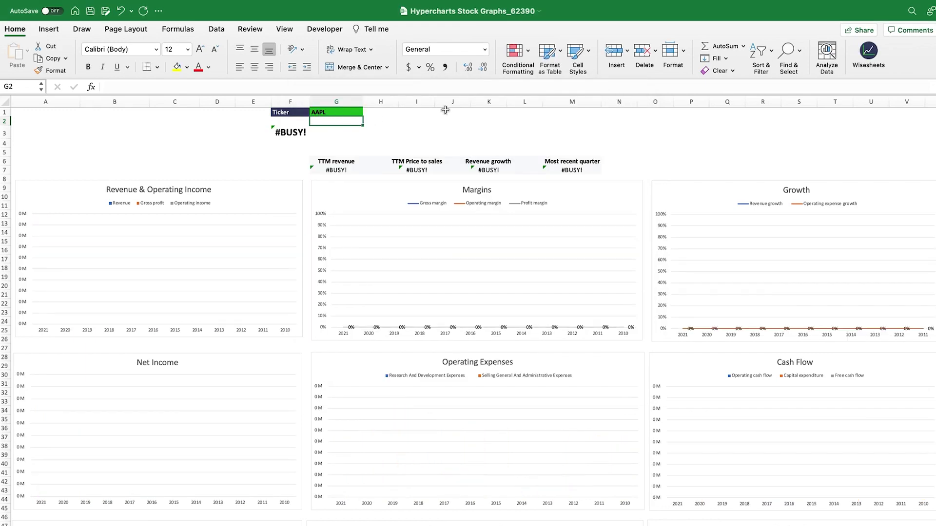
pyautogui.click(454, 127)
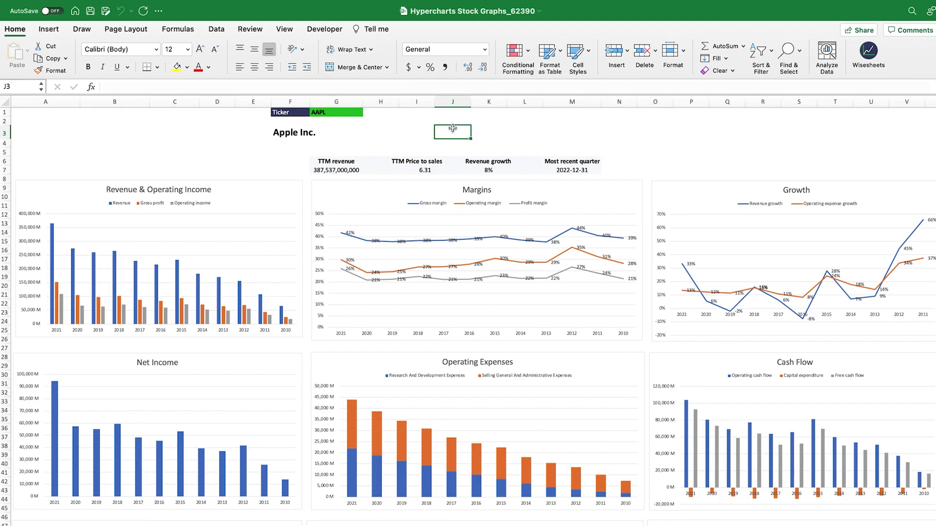
pyautogui.click(280, 133)
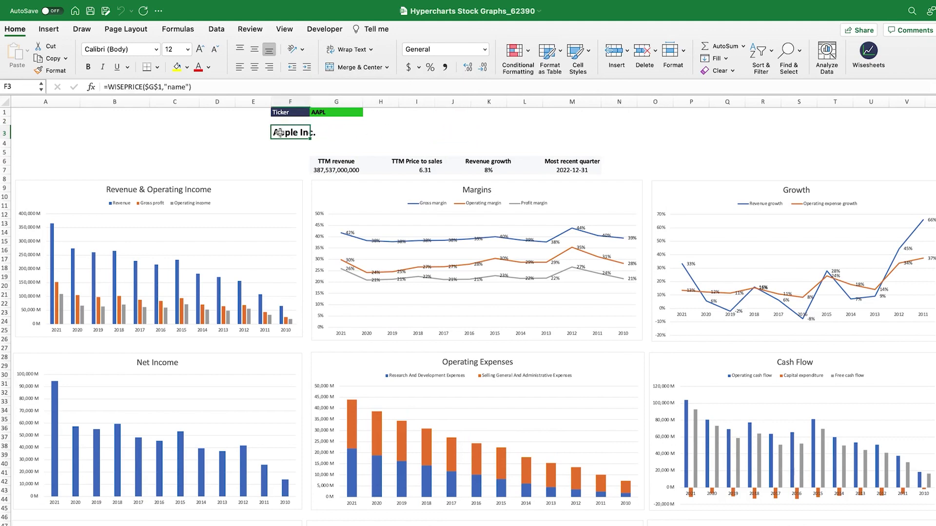
pyautogui.click(321, 170)
pyautogui.click(404, 169)
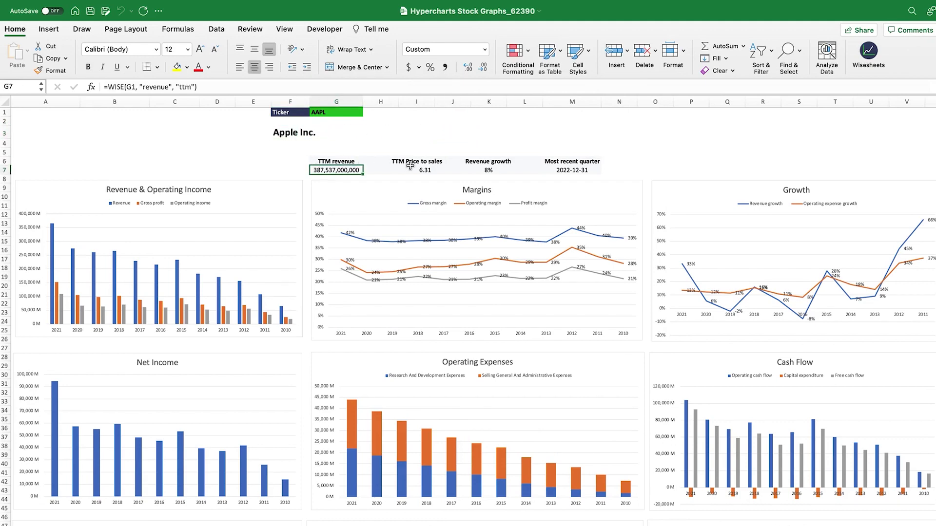
pyautogui.moveTo(409, 168); pyautogui.dragTo(543, 169)
pyautogui.click(651, 161)
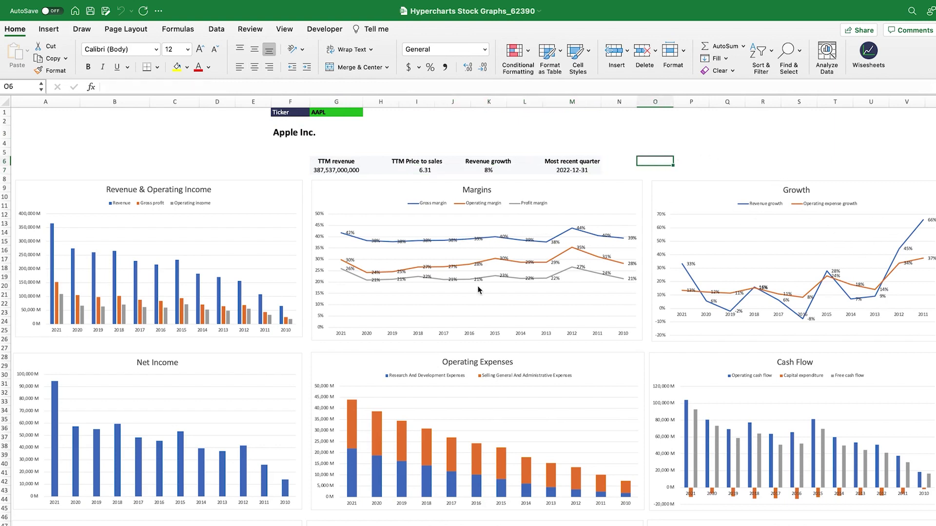
pyautogui.scroll(-3, 480, 253)
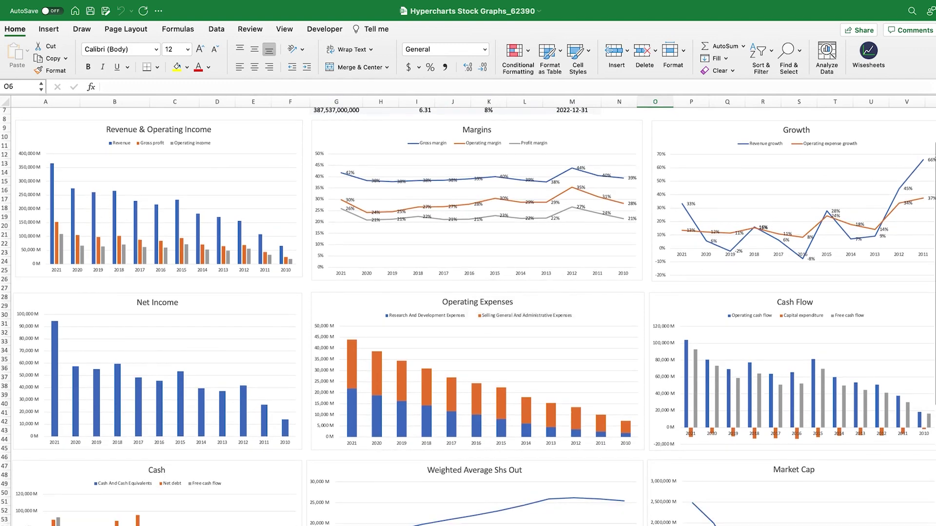
pyautogui.scroll(-8, 468, 317)
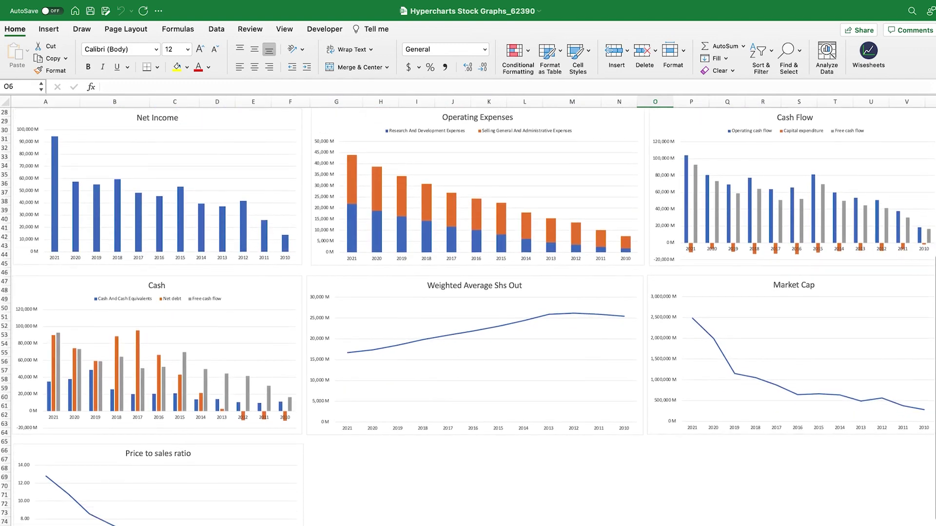
pyautogui.scroll(-1, 468, 317)
pyautogui.scroll(10, 744, 125)
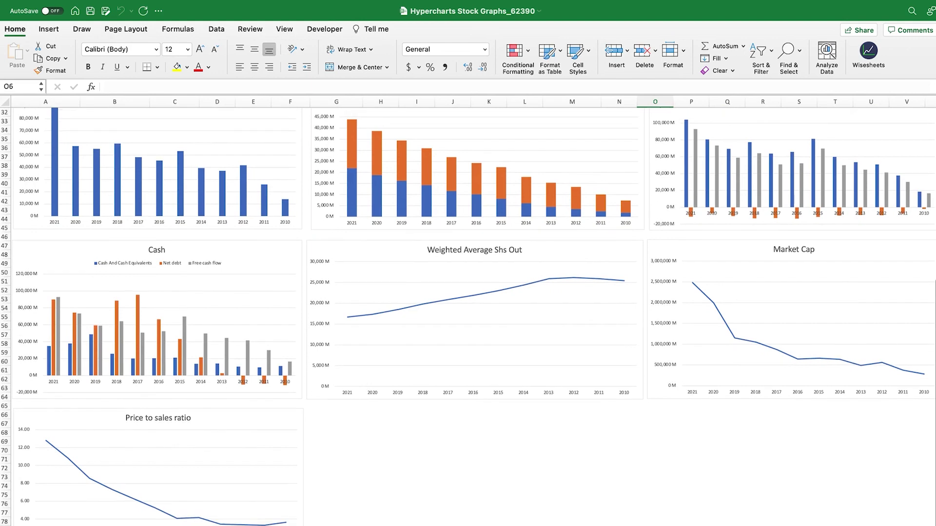
pyautogui.click(330, 119)
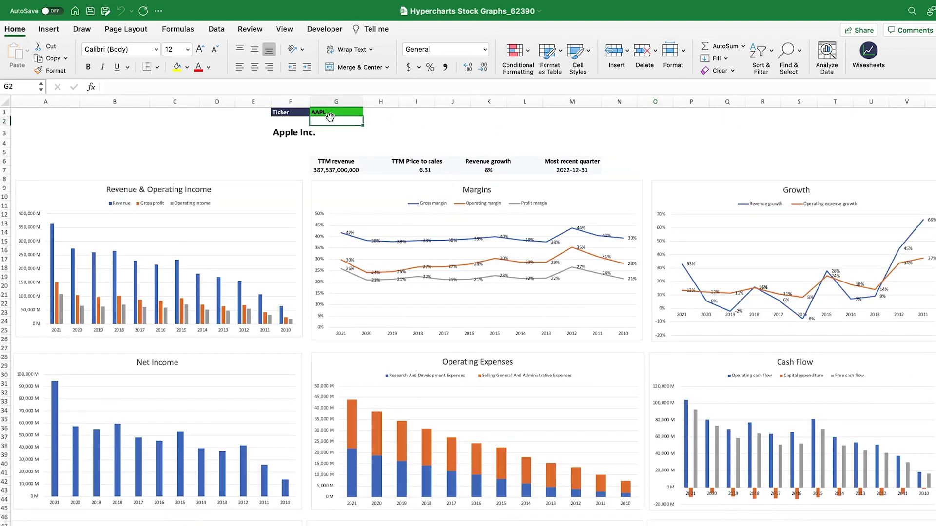
pyautogui.click(334, 113)
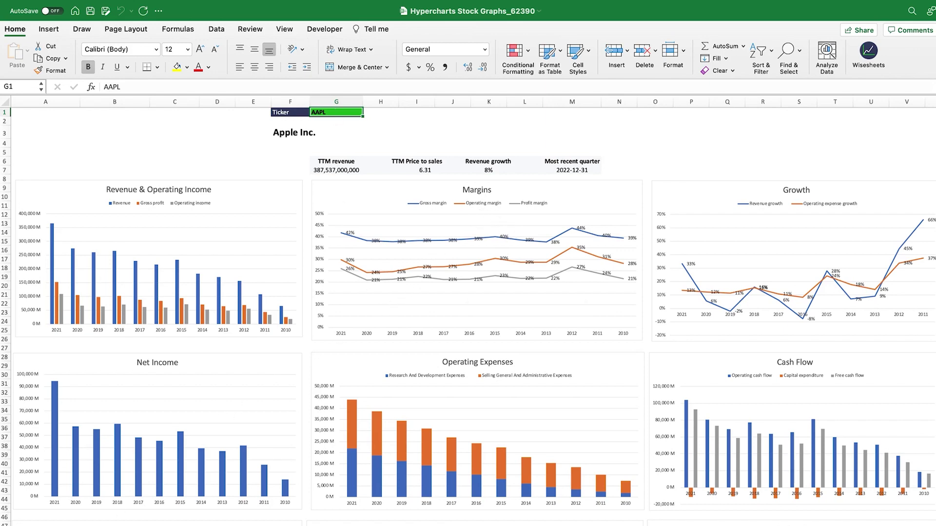
# Step: Duplicate the Dashboard sheet using Move or Copy with Create a copy ticked
pyautogui.rightClick(61, 524)
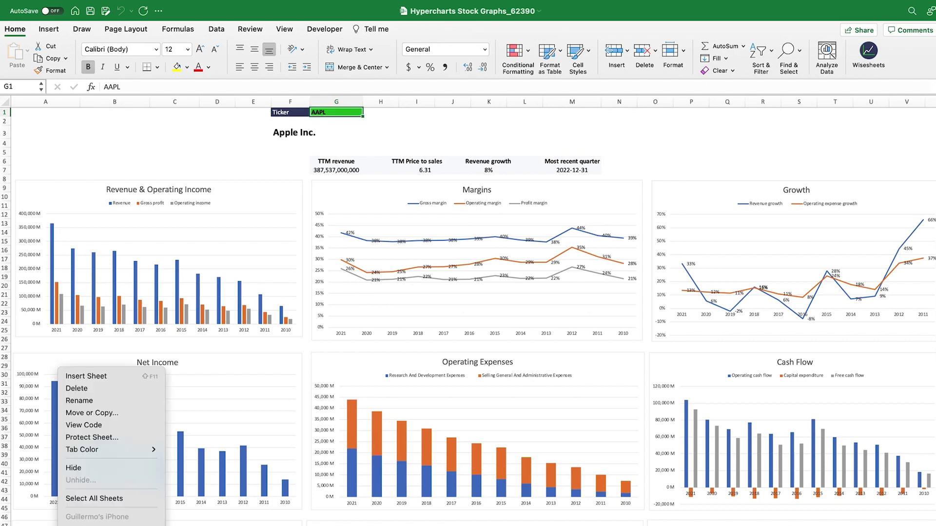
pyautogui.click(95, 414)
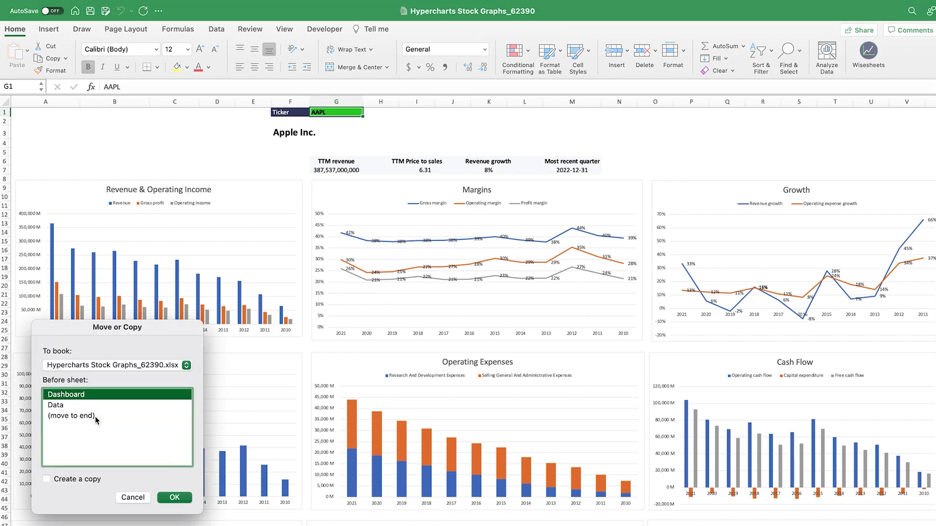
pyautogui.click(46, 479)
pyautogui.click(174, 497)
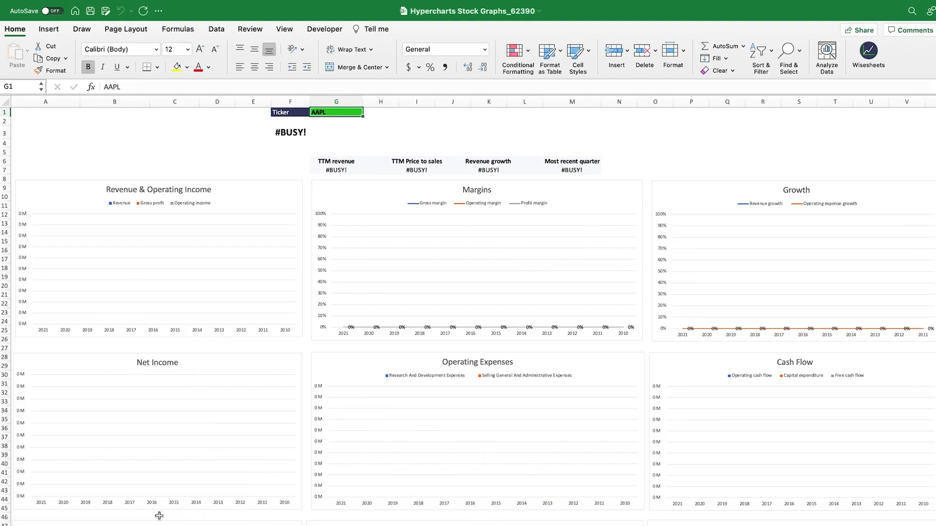
# Step: Set the copy's ticker in G1 to AMZN so it shows Amazon.com, Inc. figures
pyautogui.write('AMZN')
pyautogui.press('Return')
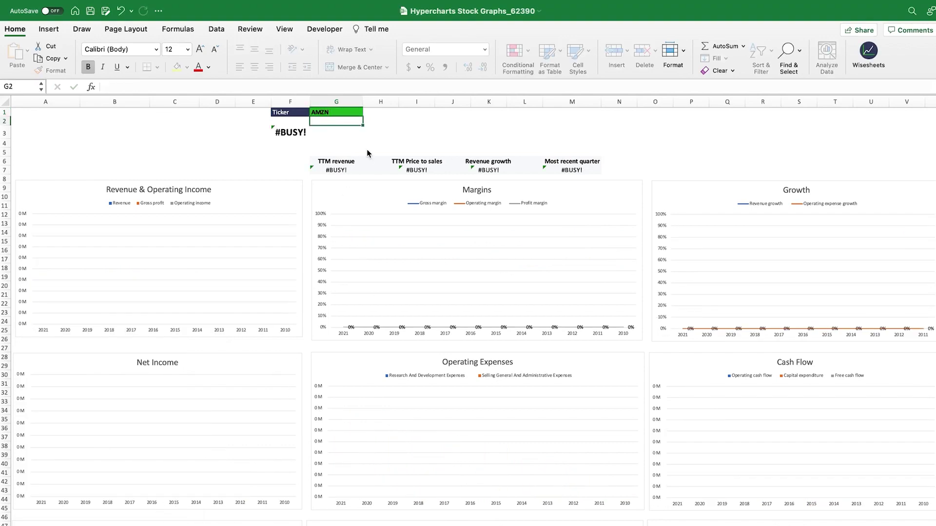
pyautogui.press('super+z')
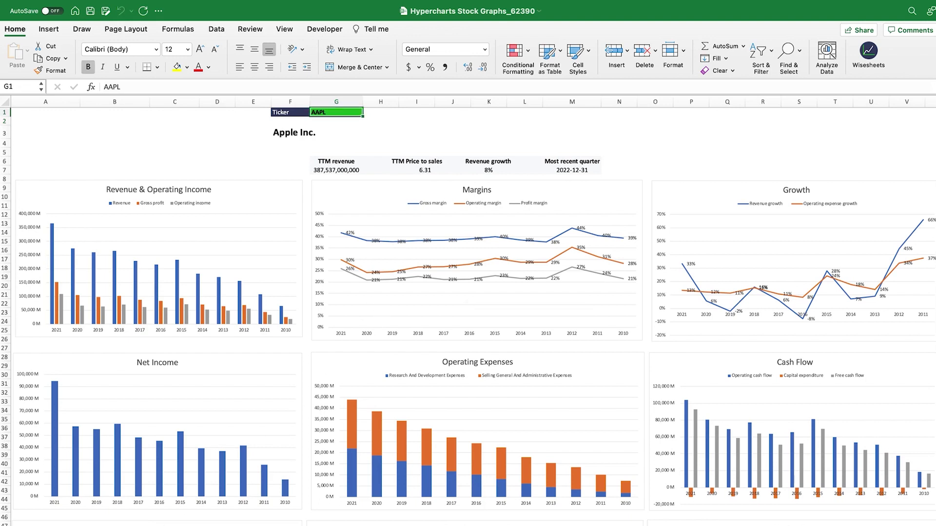
pyautogui.write('AMZN')
pyautogui.press('Return')
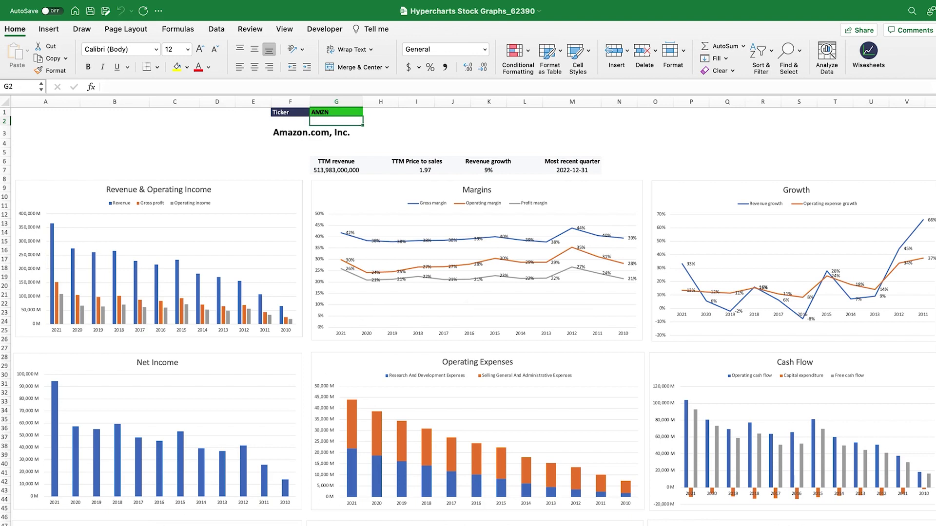
pyautogui.press('super+z')
pyautogui.press('super+y')
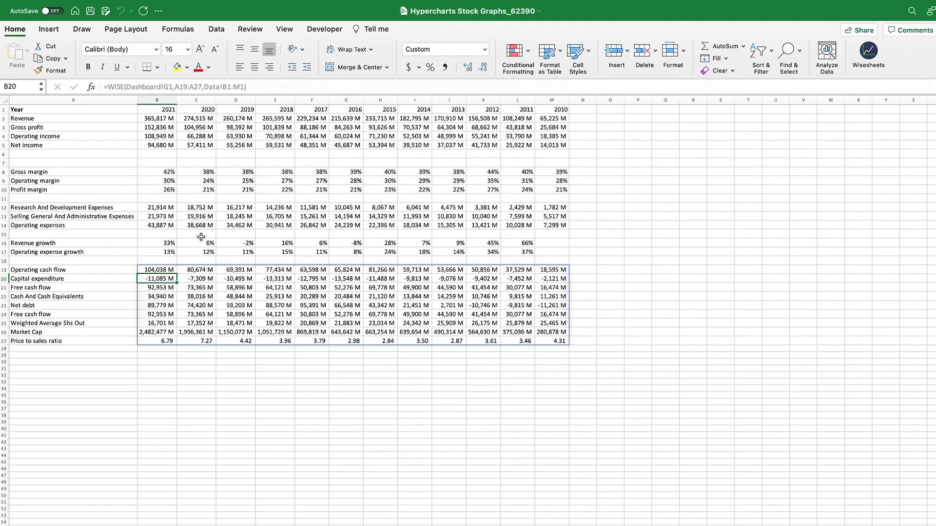
pyautogui.scroll(-5, 201, 236)
pyautogui.scroll(2, 335, 240)
pyautogui.scroll(5, 335, 241)
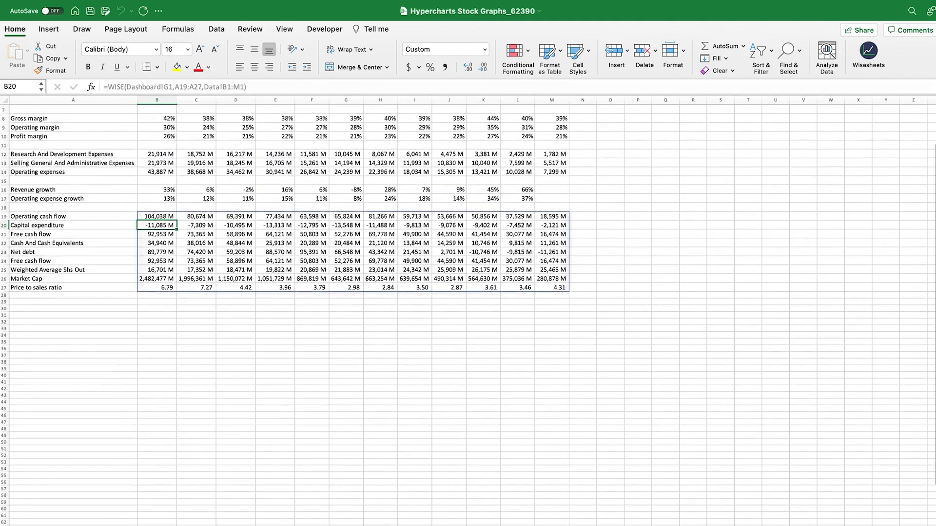